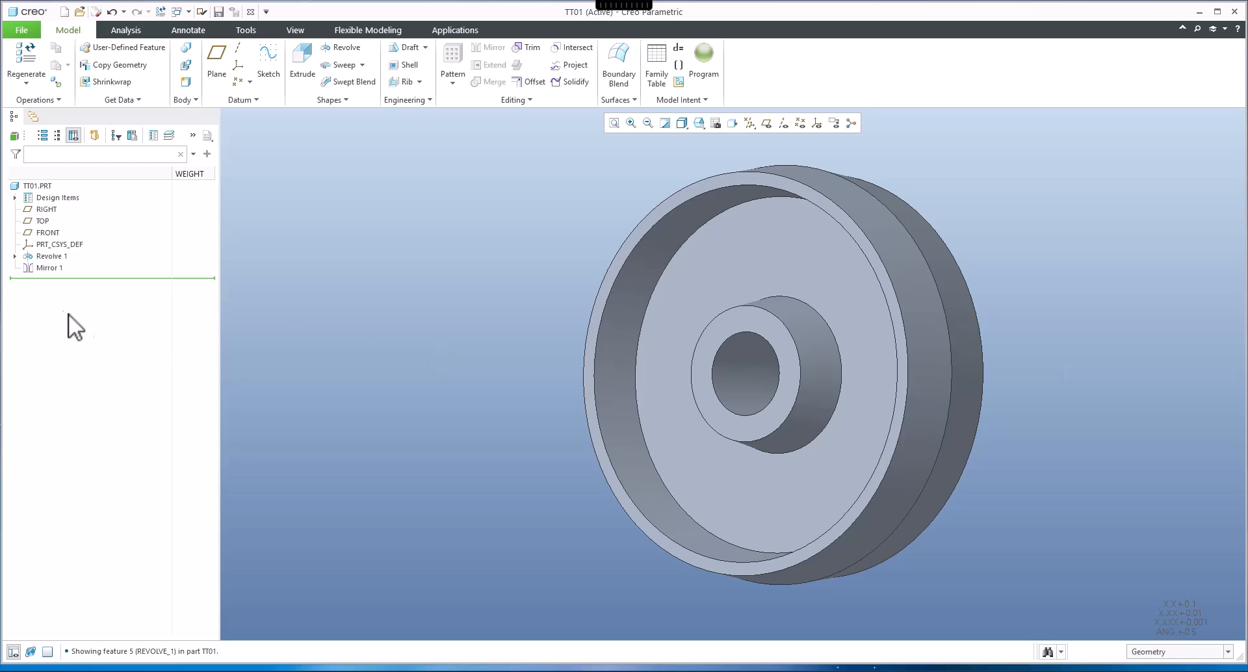
Orbit the finished wheel model, examine its dimensioned section drawing in Paint, and return to Creo Parametric.
middle_drag(347, 295, 442, 278)
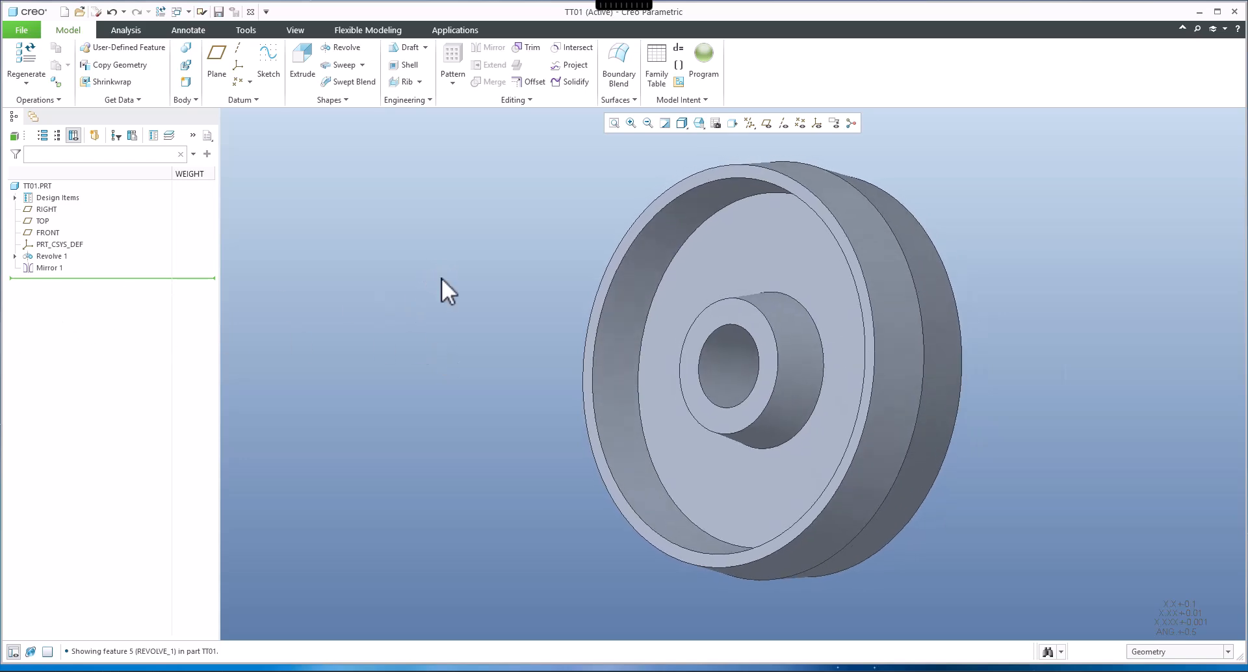
click(705, 671)
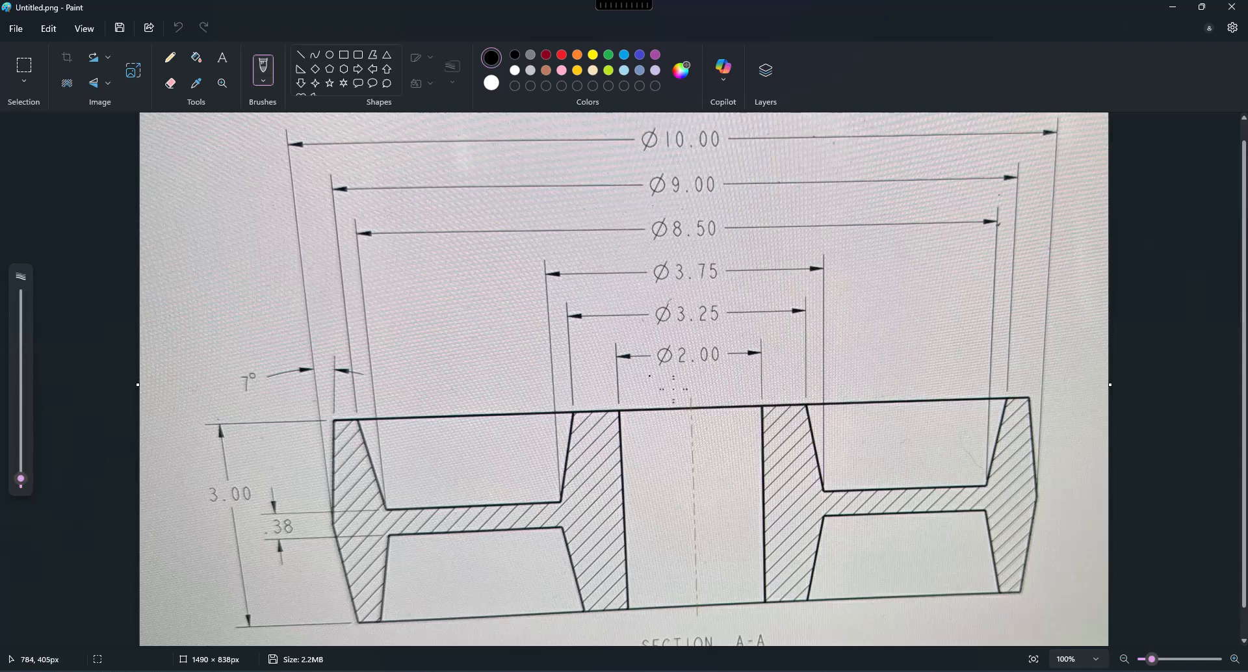
click(1172, 8)
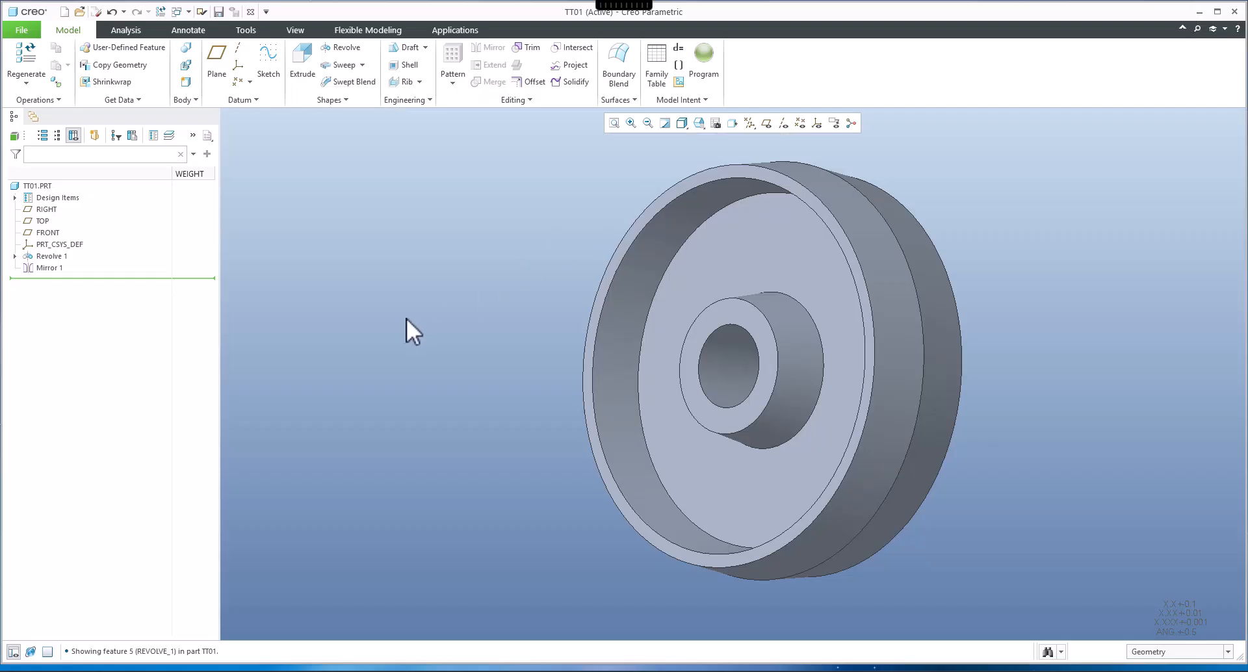
Open Revolve 1's internal section sketch, move the 7° angle dimension clear of the geometry to examine it, and discard the edit.
click(14, 256)
click(63, 270)
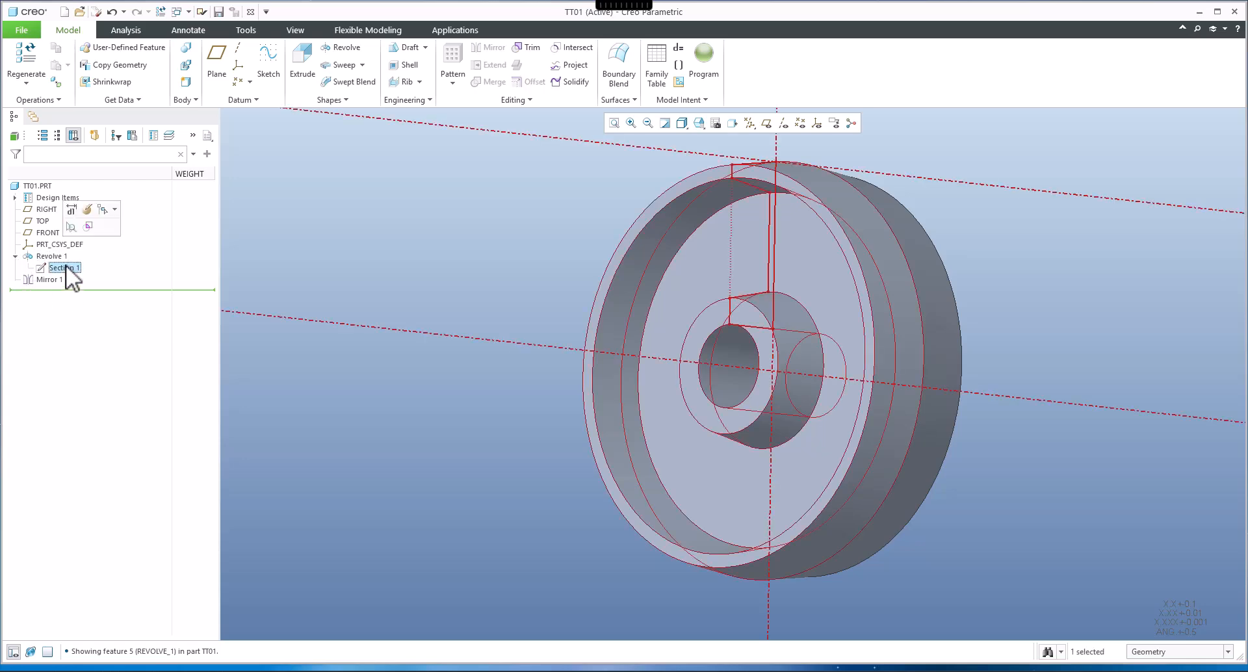
click(87, 210)
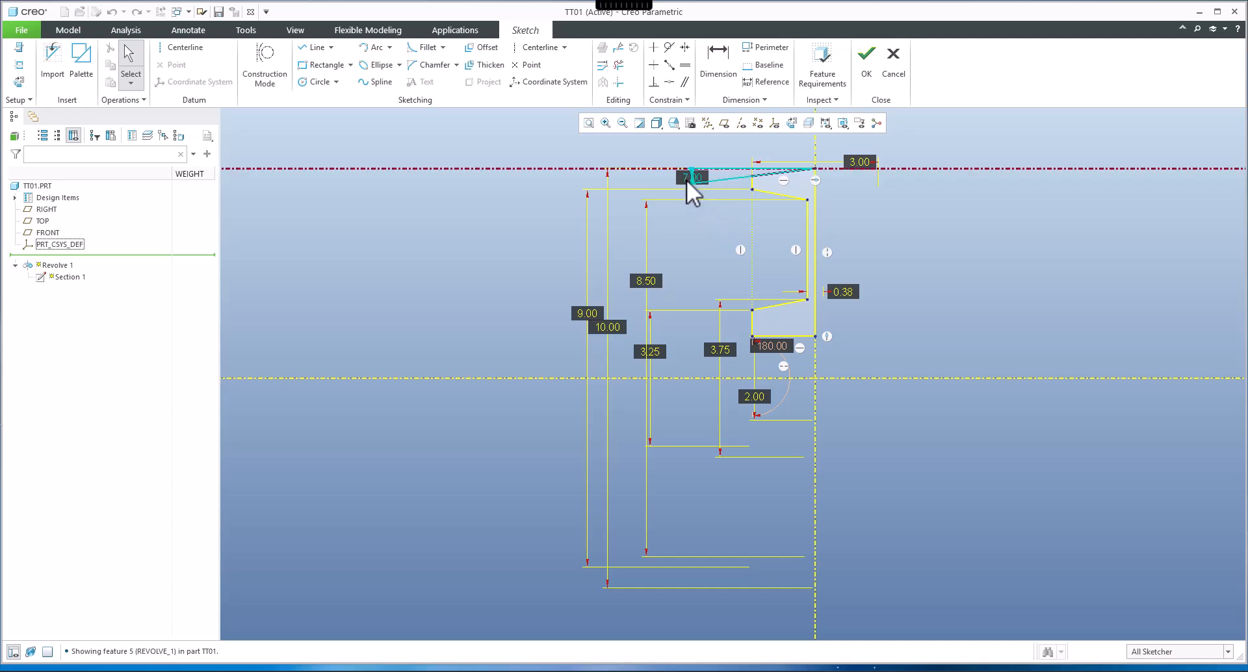
drag(687, 180, 535, 155)
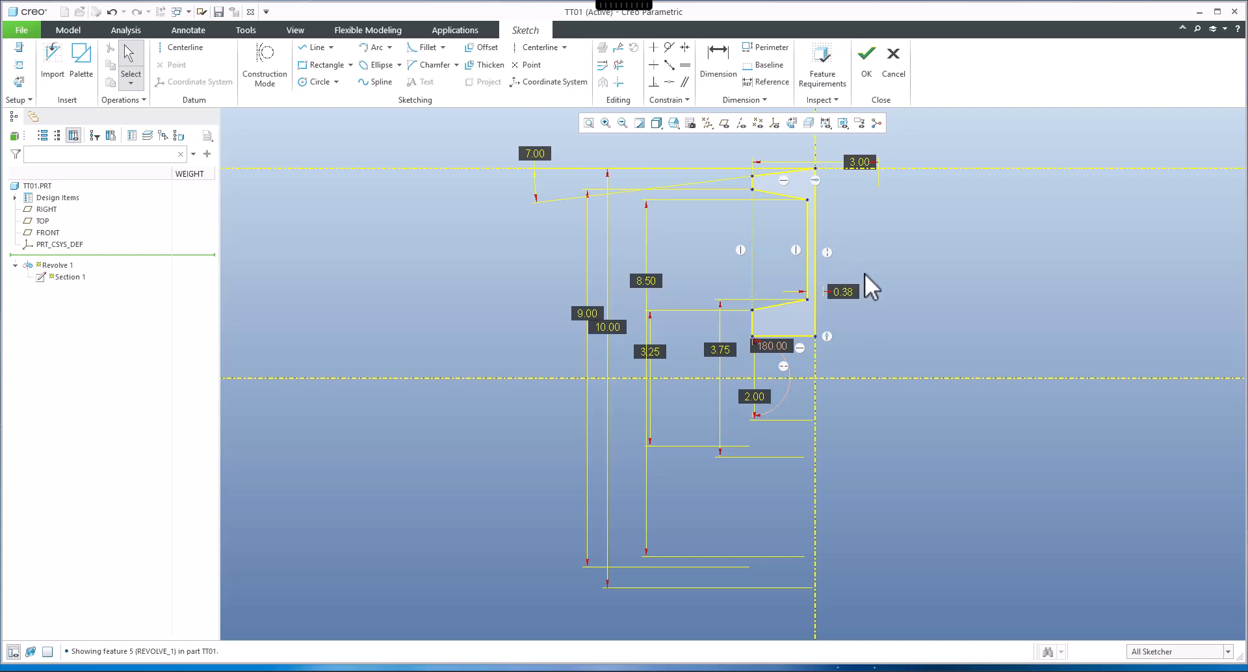
click(894, 78)
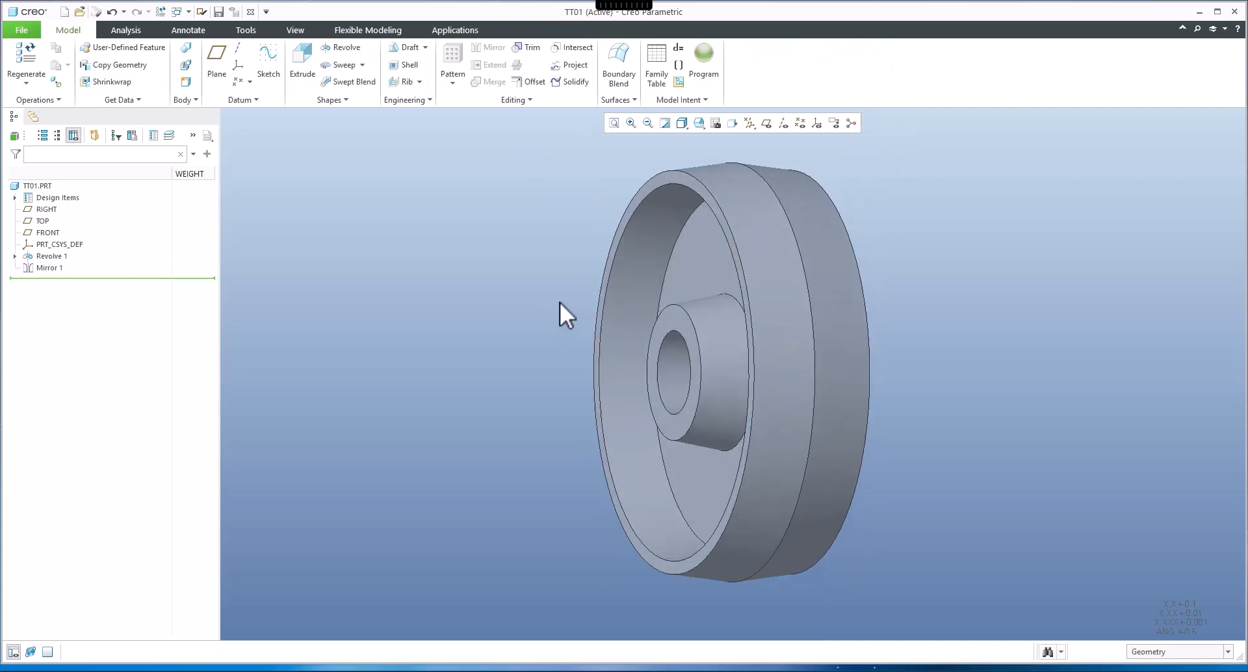
Delete the Revolve 1 and Mirror 1 features from the part.
click(43, 256)
ctrl+click(45, 266)
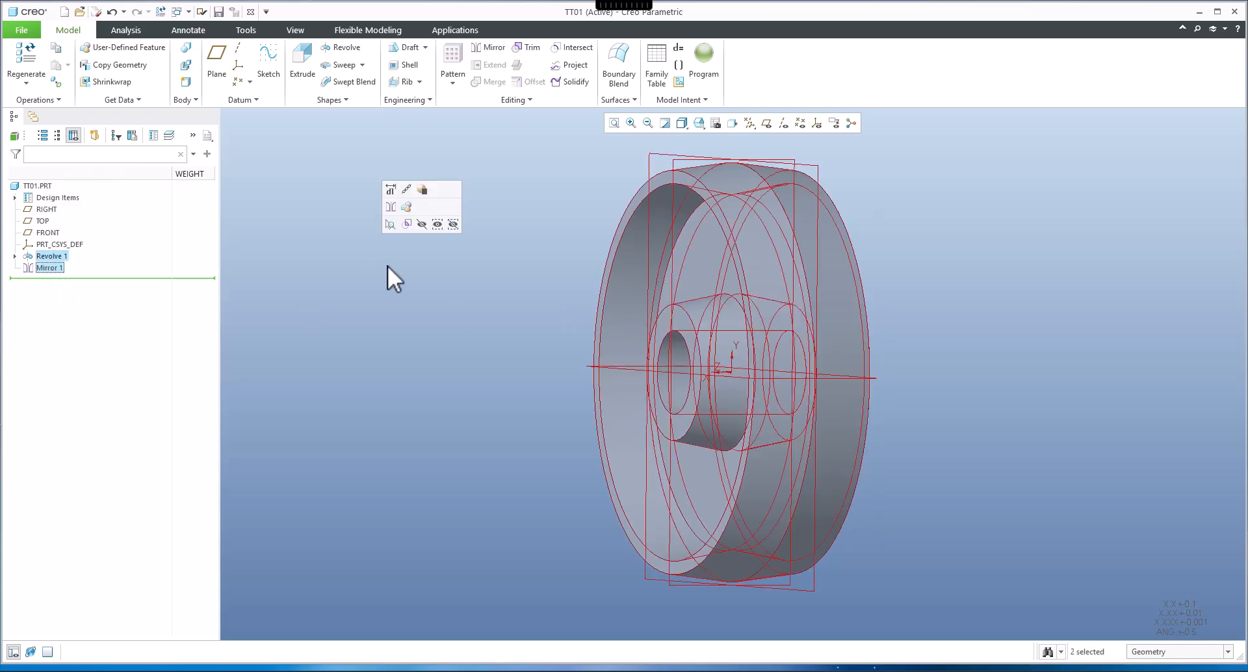
key(Delete)
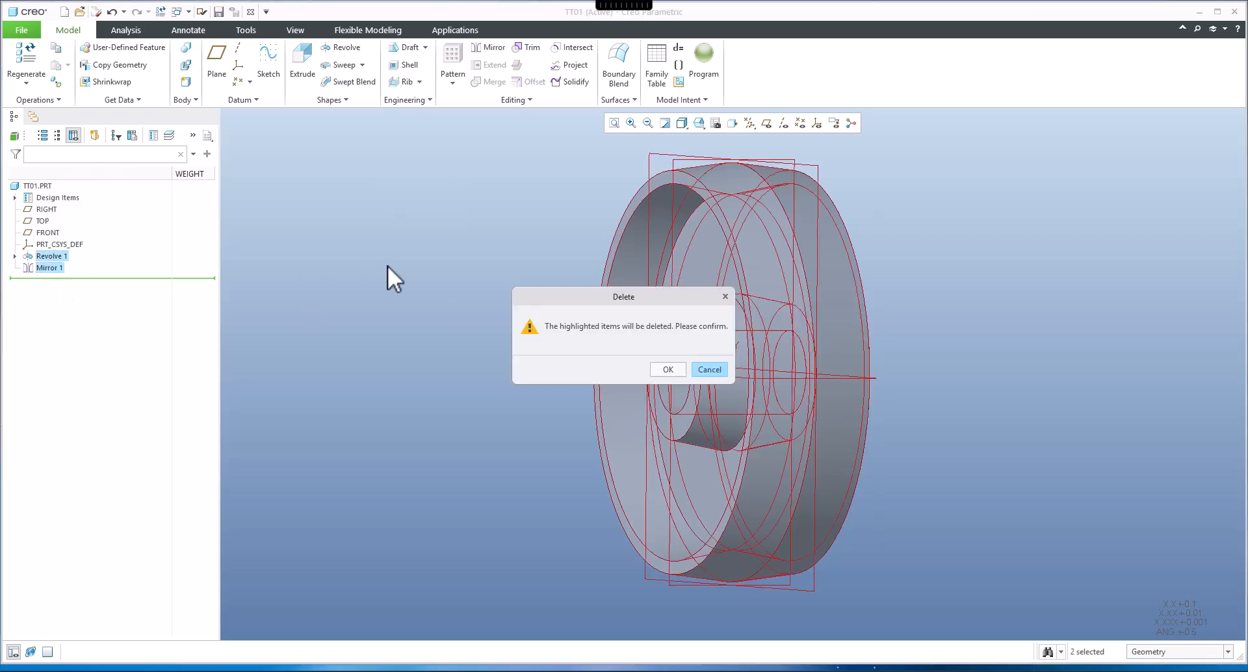
click(669, 370)
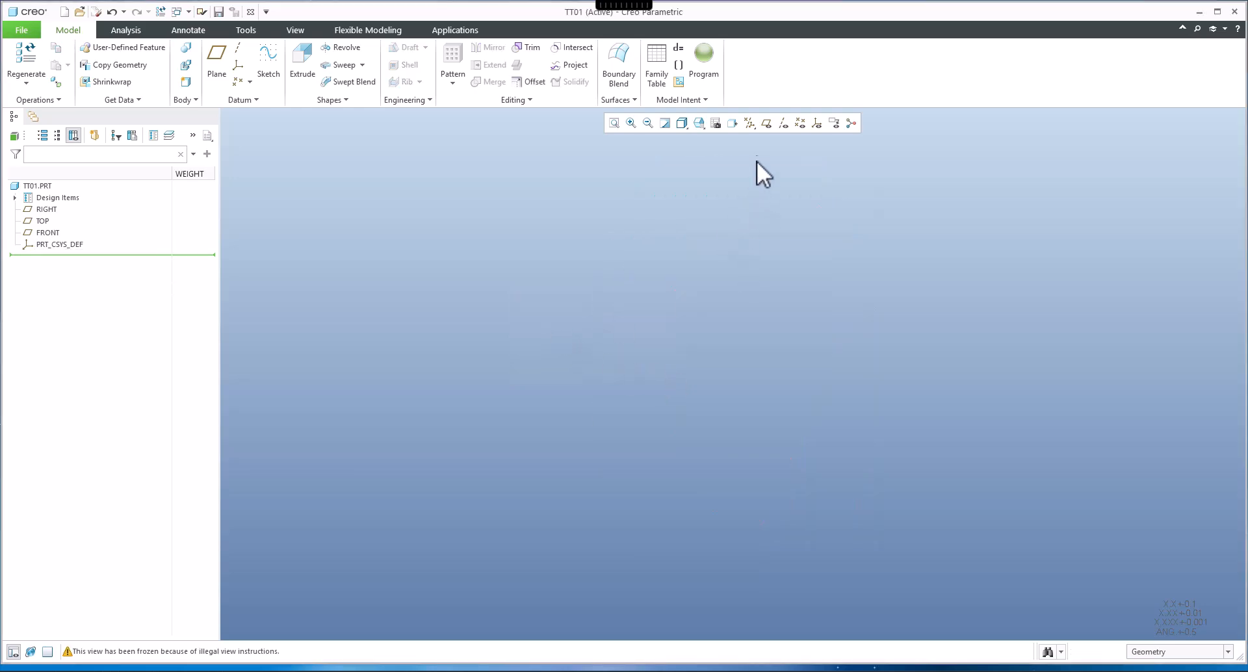
Display the datum planes and start a Revolve feature with its sketch on the FRONT plane.
click(767, 123)
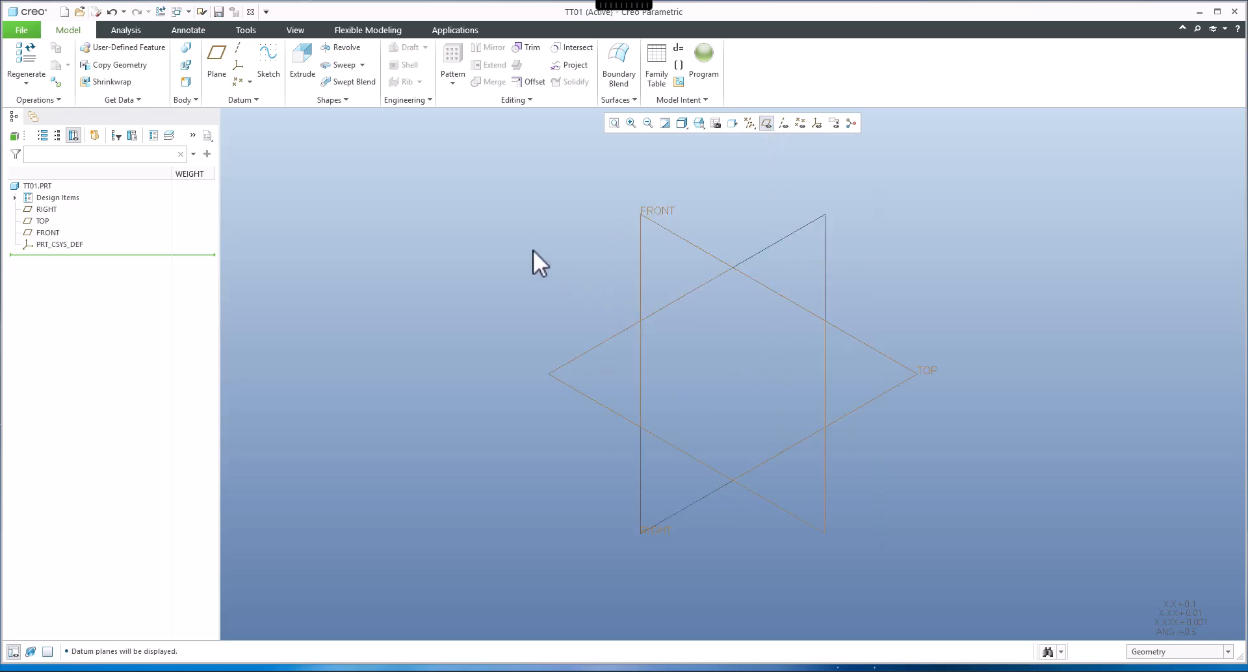
click(334, 48)
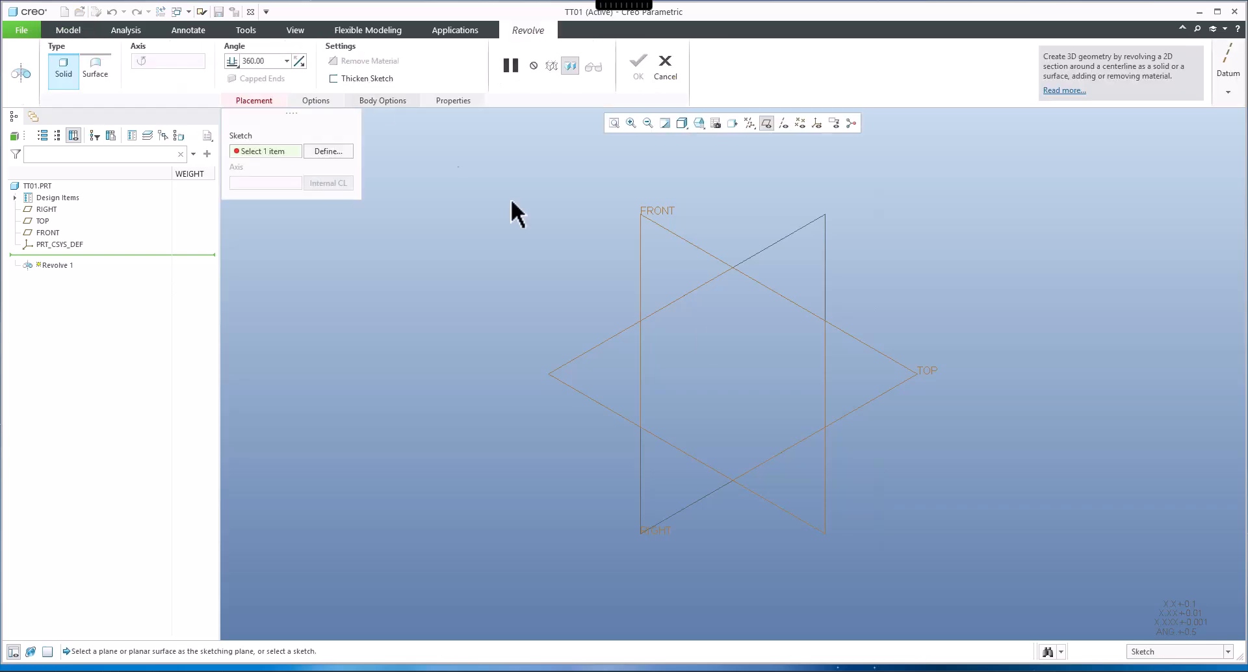
click(695, 246)
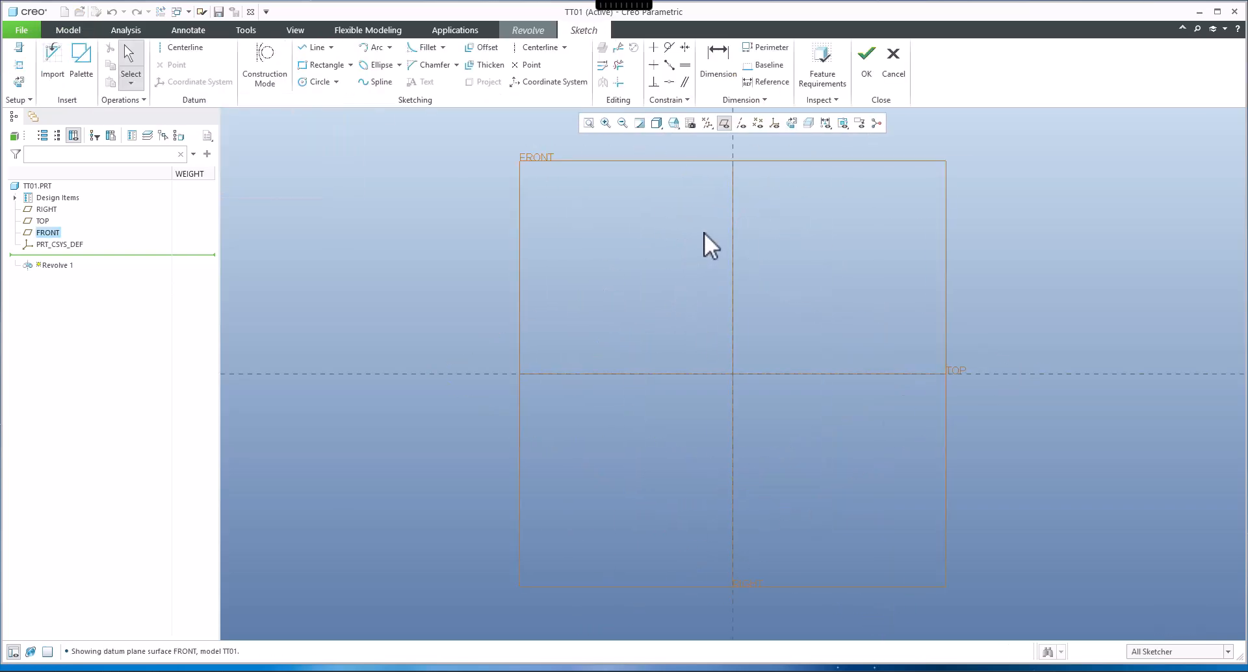
Check the section drawing in Paint and sketch a horizontal datum centerline along the TOP reference as the revolve axis.
key(alt+Tab)
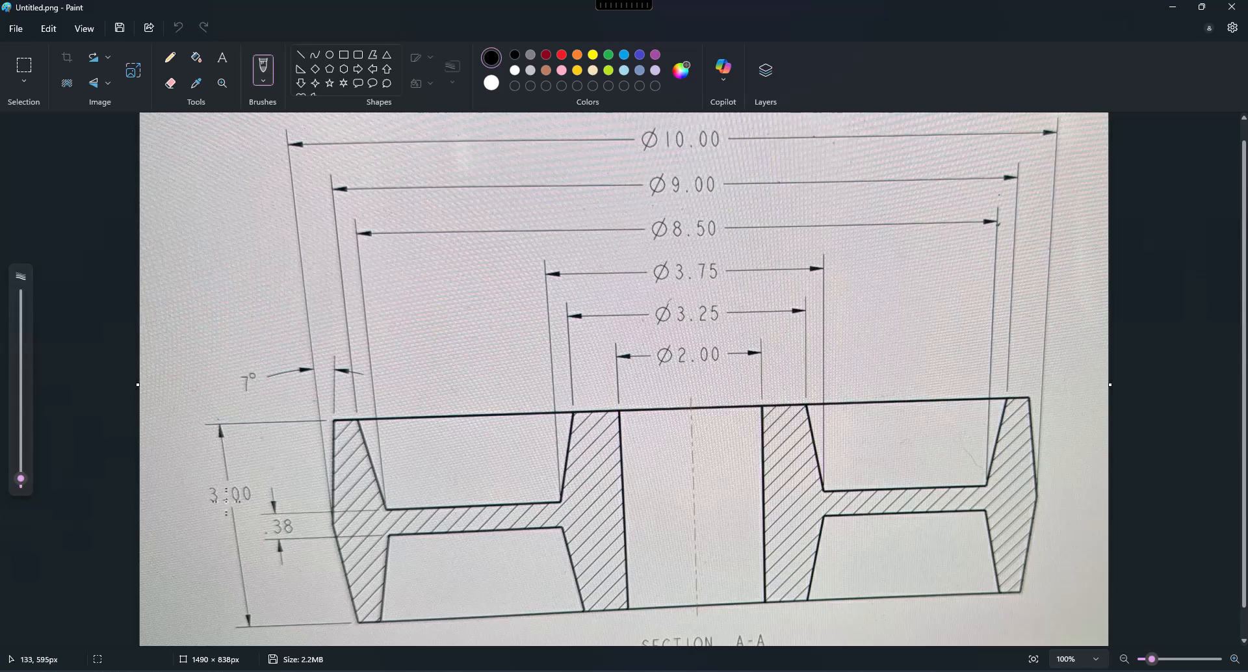
click(1168, 12)
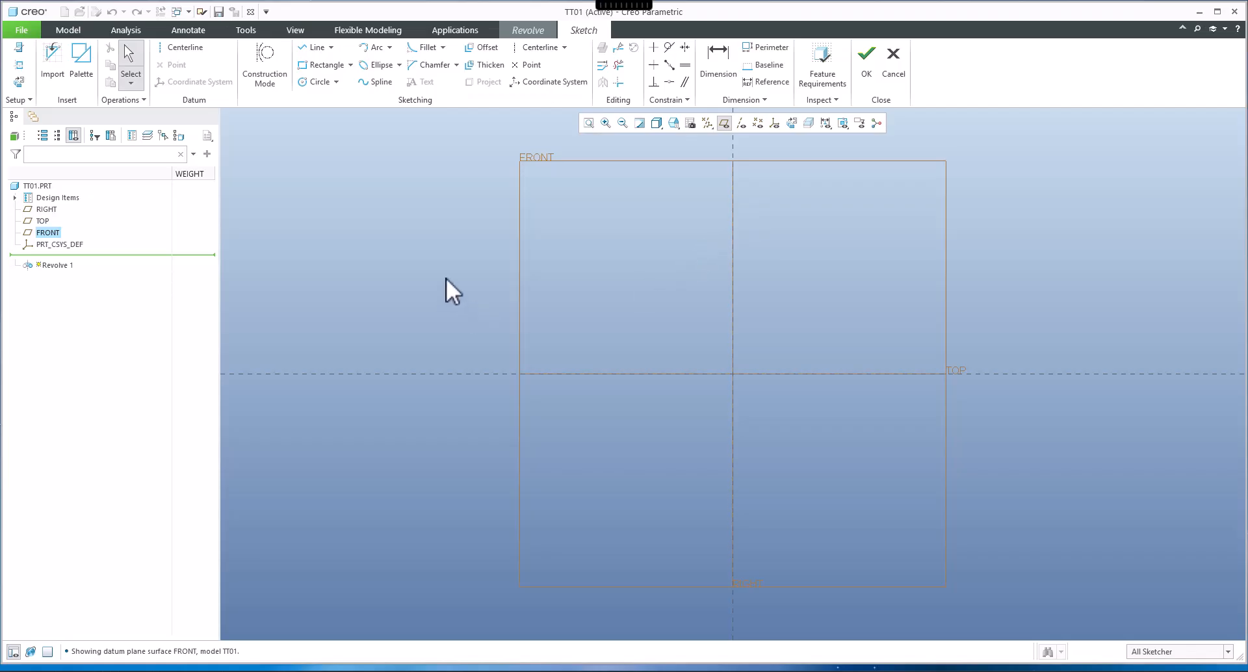
click(185, 48)
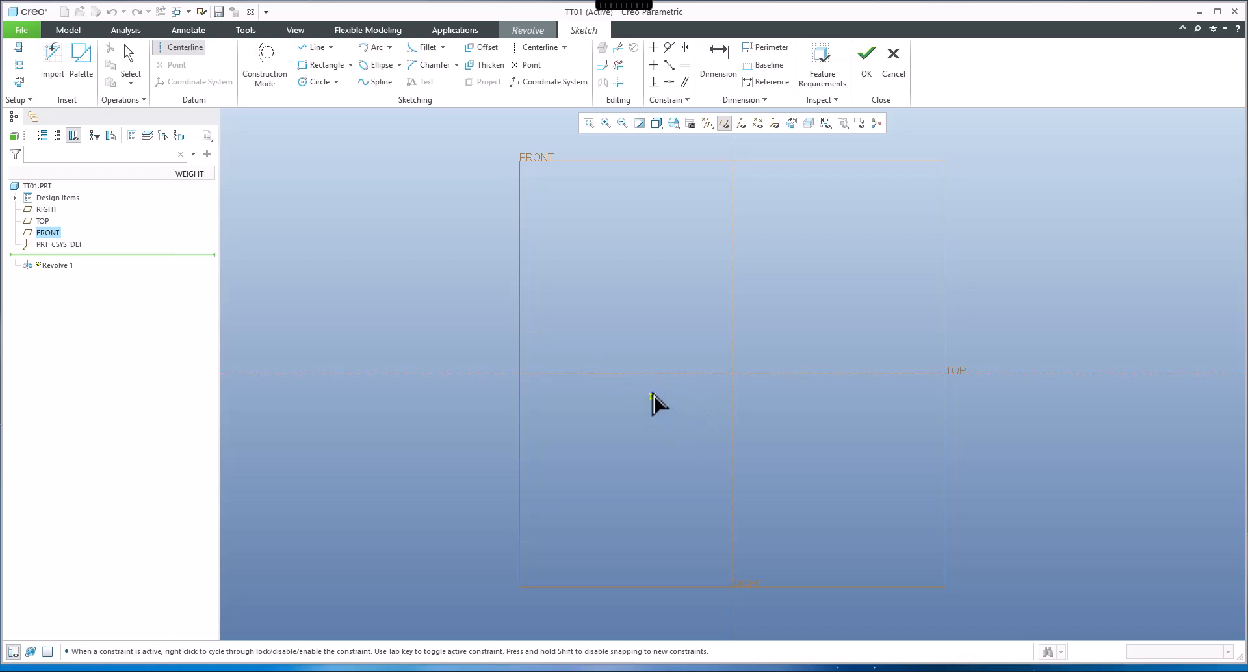
click(646, 374)
click(692, 374)
middle_click(648, 321)
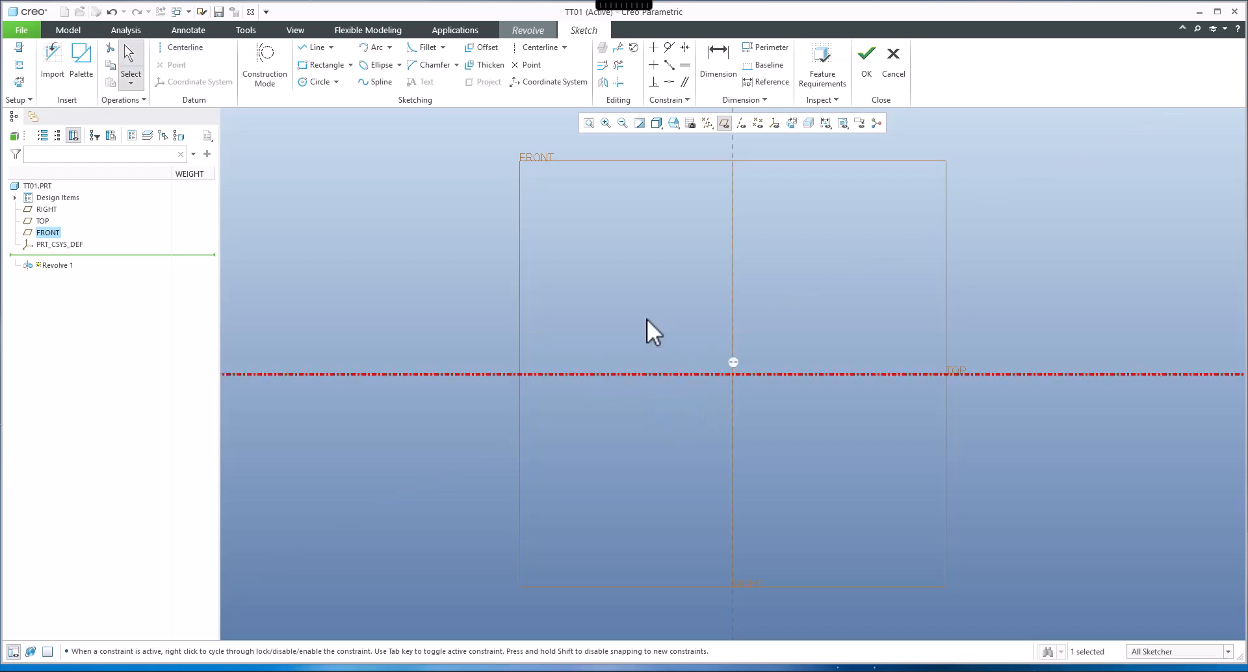
click(646, 290)
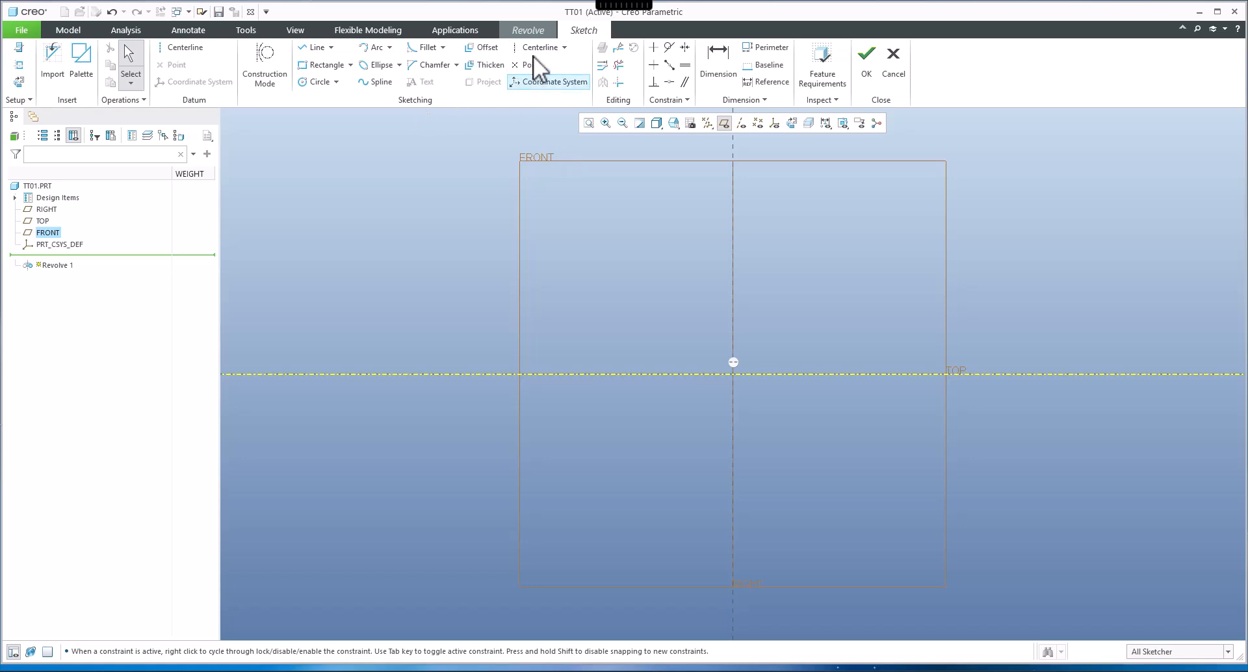
Sketch a vertical construction centerline along the RIGHT reference.
click(549, 47)
click(734, 193)
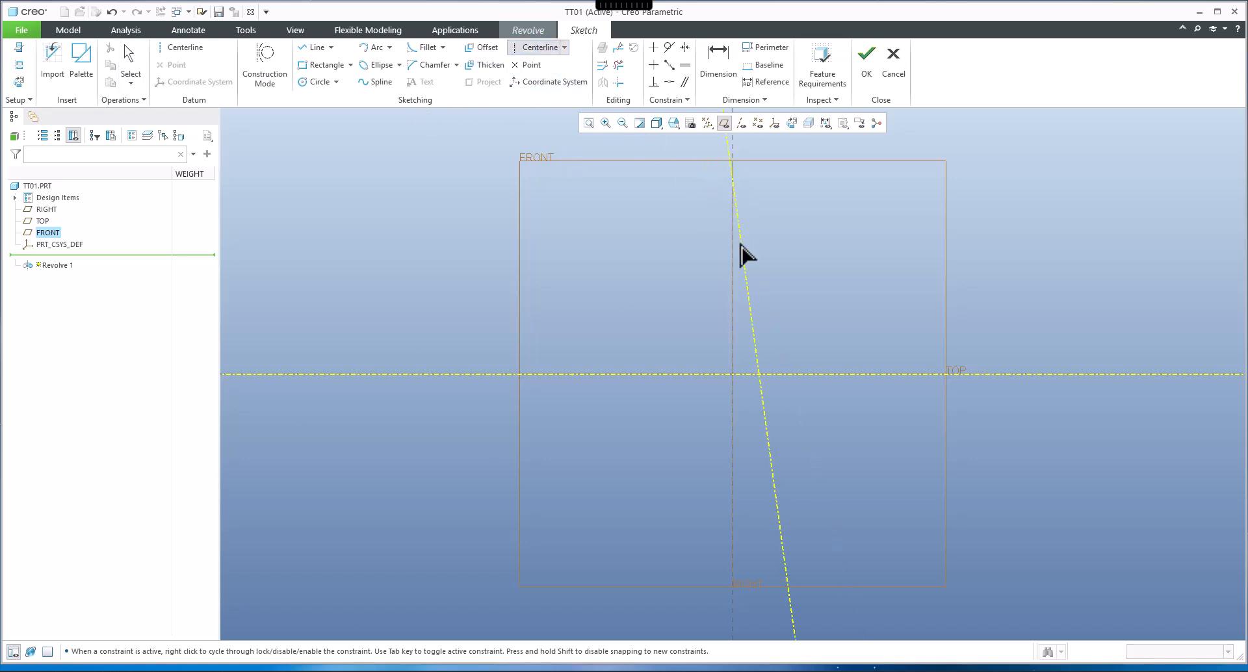
click(801, 279)
middle_click(805, 279)
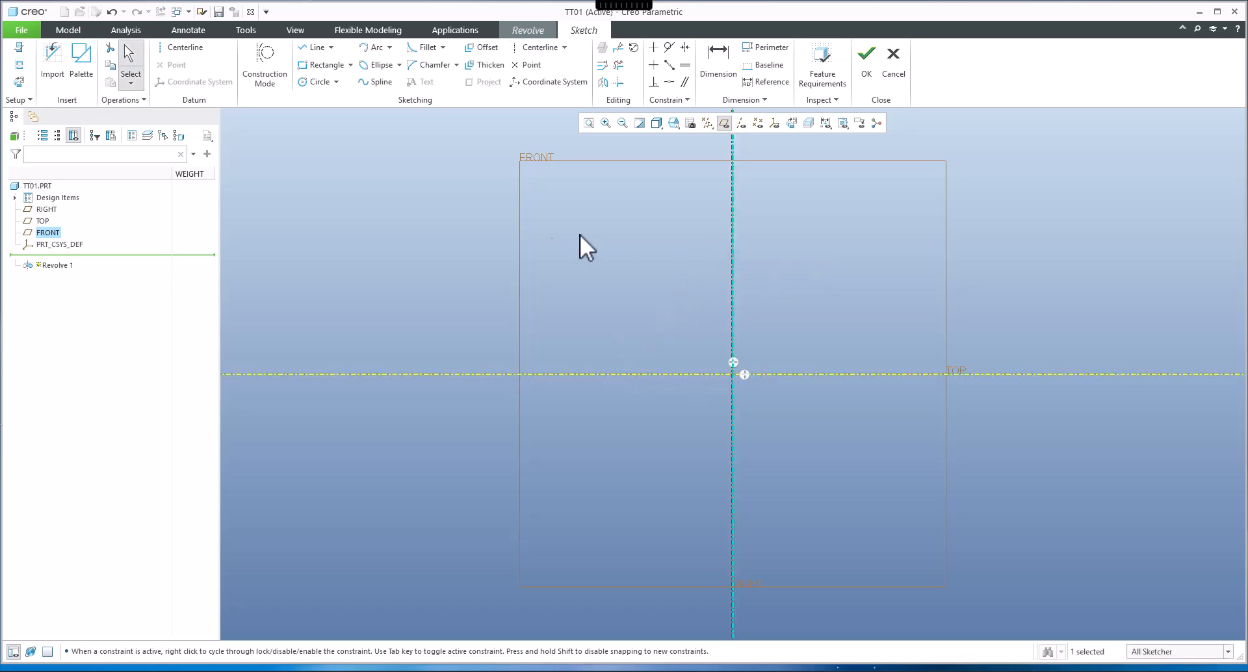
click(380, 202)
Sketch a rectangle about 133 wide, symmetric about the vertical centerline with its base on the horizontal axis.
click(325, 69)
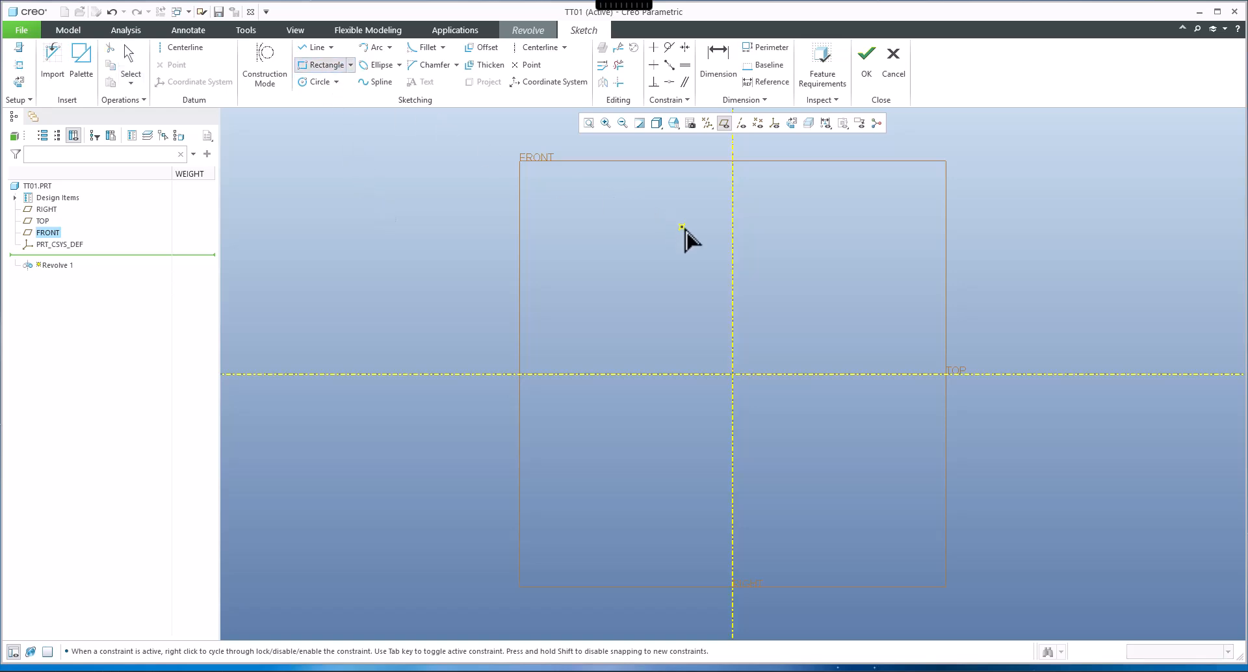
click(677, 207)
click(773, 384)
middle_click(845, 321)
scroll(842, 312, down, 1)
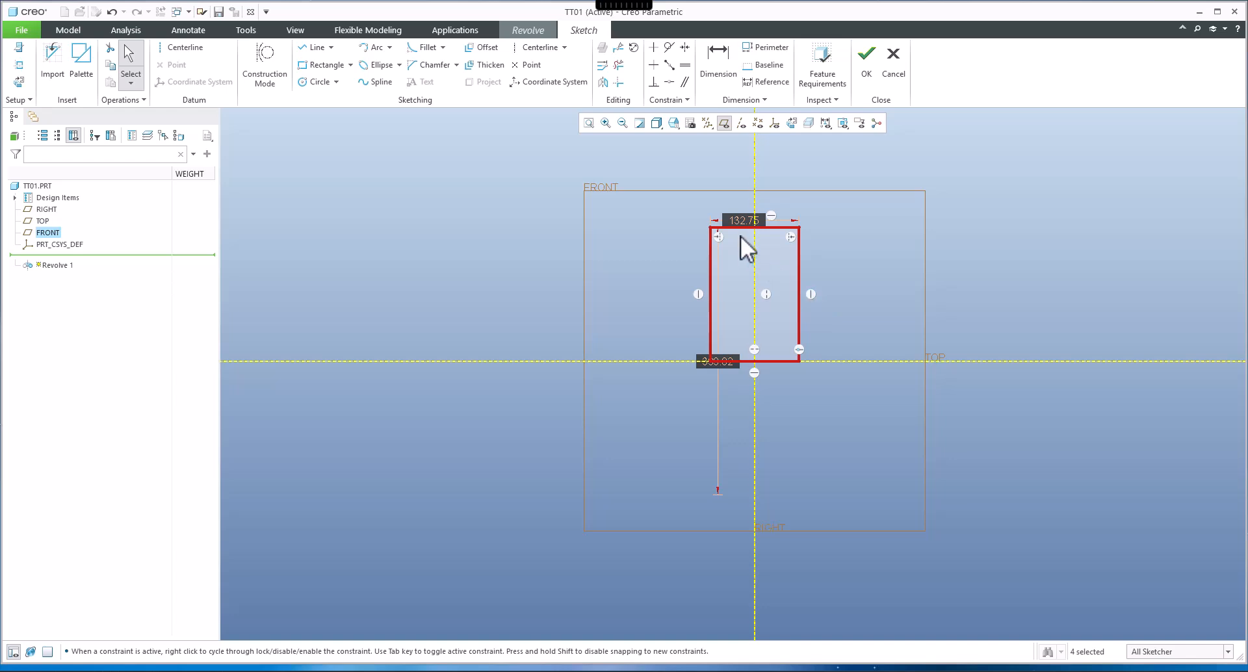
Set the rectangle's width to 3 and its diameter dimension about the revolve axis to 10.
scroll(740, 235, up, 2)
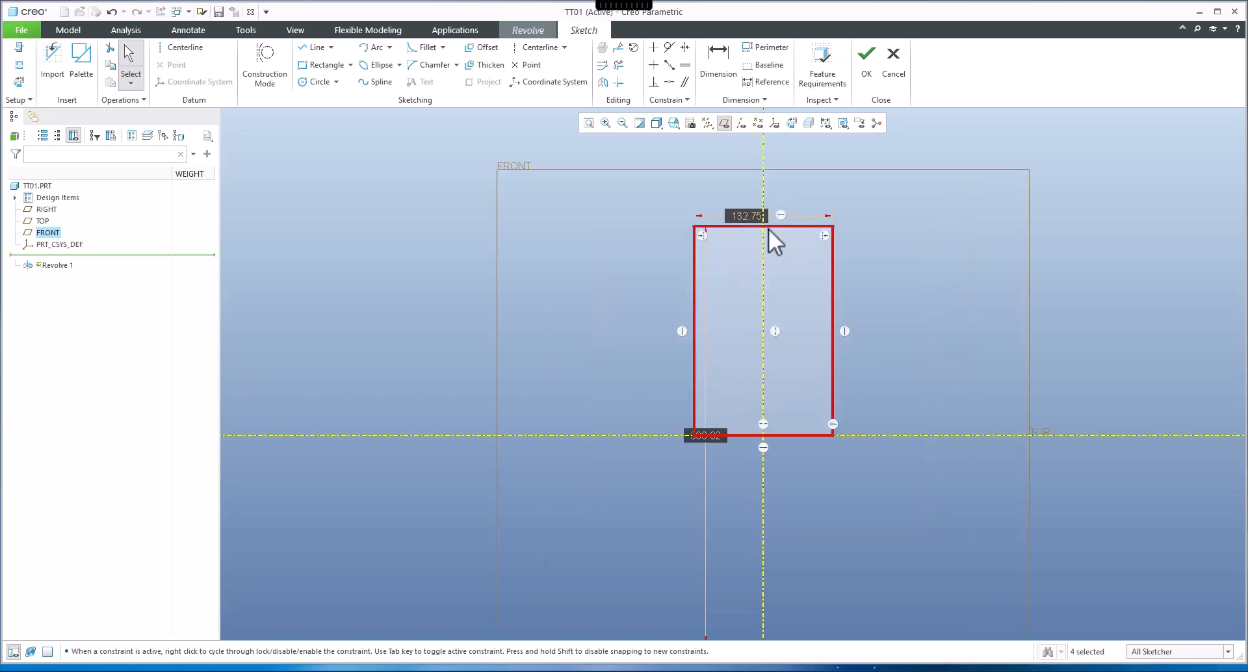
click(741, 221)
text(3)
key(Return)
drag(706, 435, 604, 392)
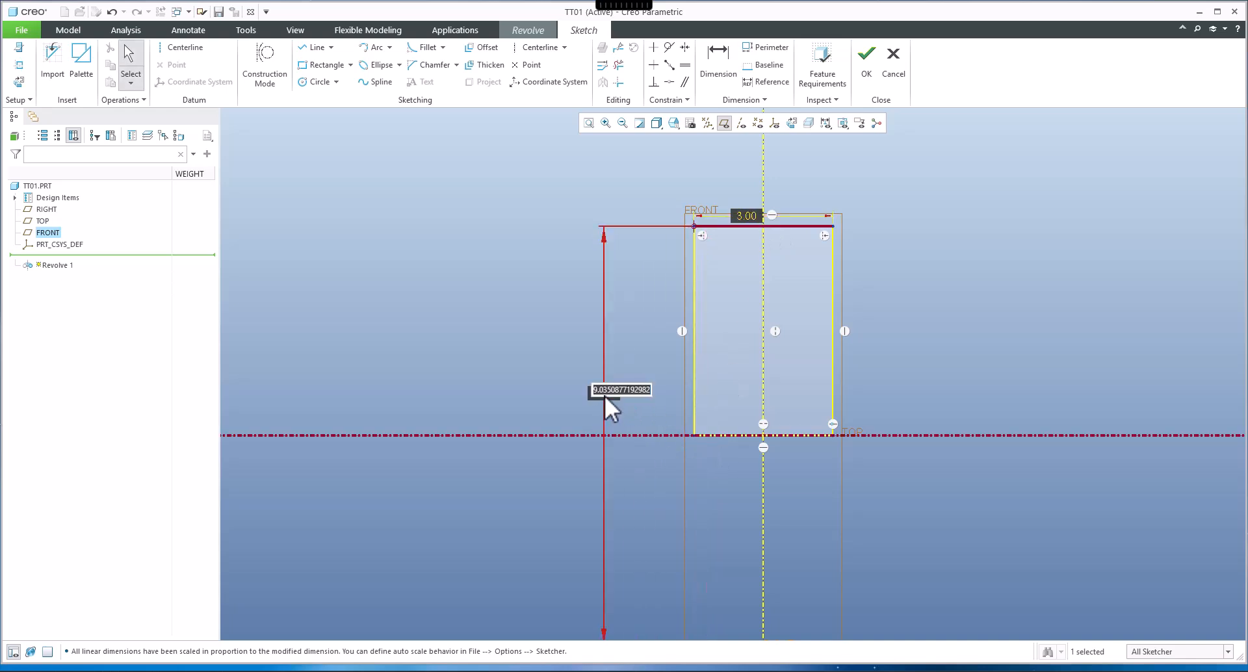
double_click(604, 395)
text(10)
key(Return)
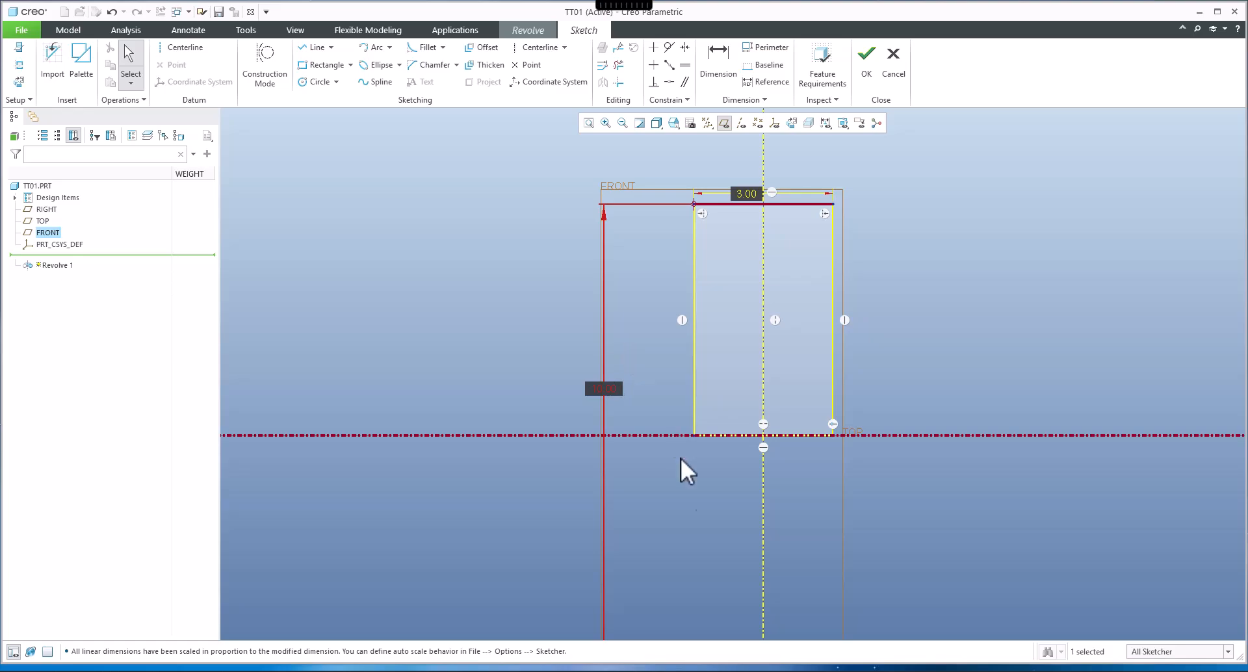
Verify the dimensions against the drawing in Paint, finish the sketch, and open the revolve preview to a 249° angle.
click(738, 655)
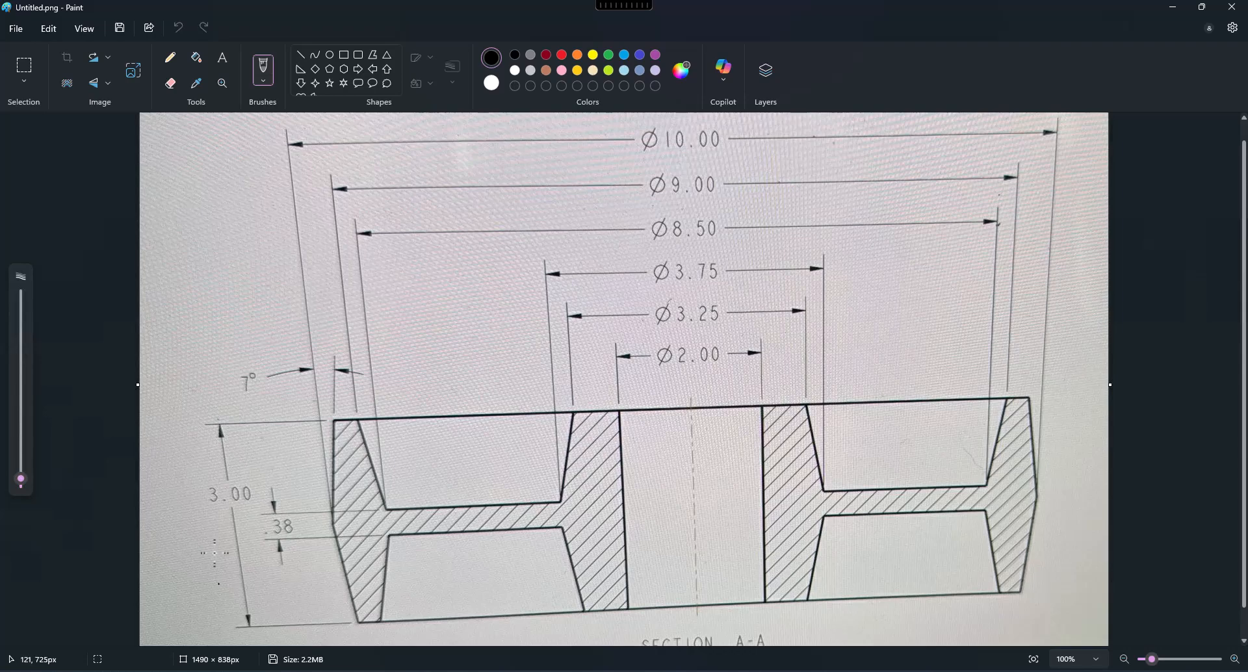
click(1174, 8)
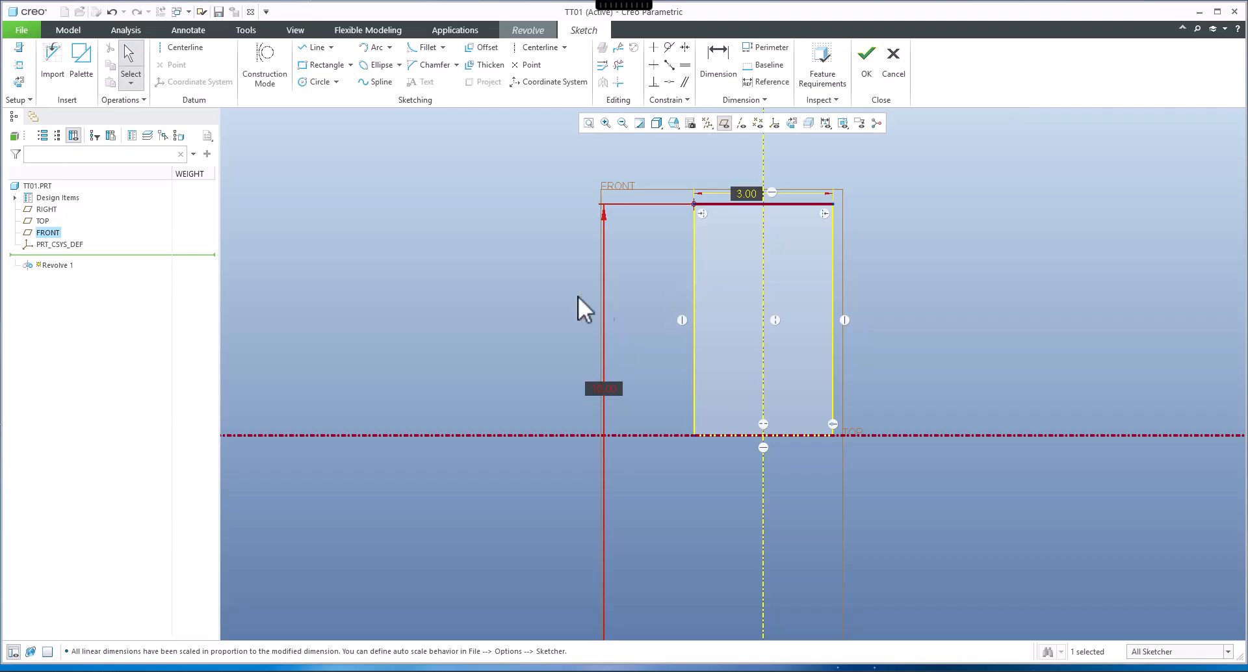
click(866, 65)
middle_drag(731, 303, 719, 309)
drag(771, 279, 879, 426)
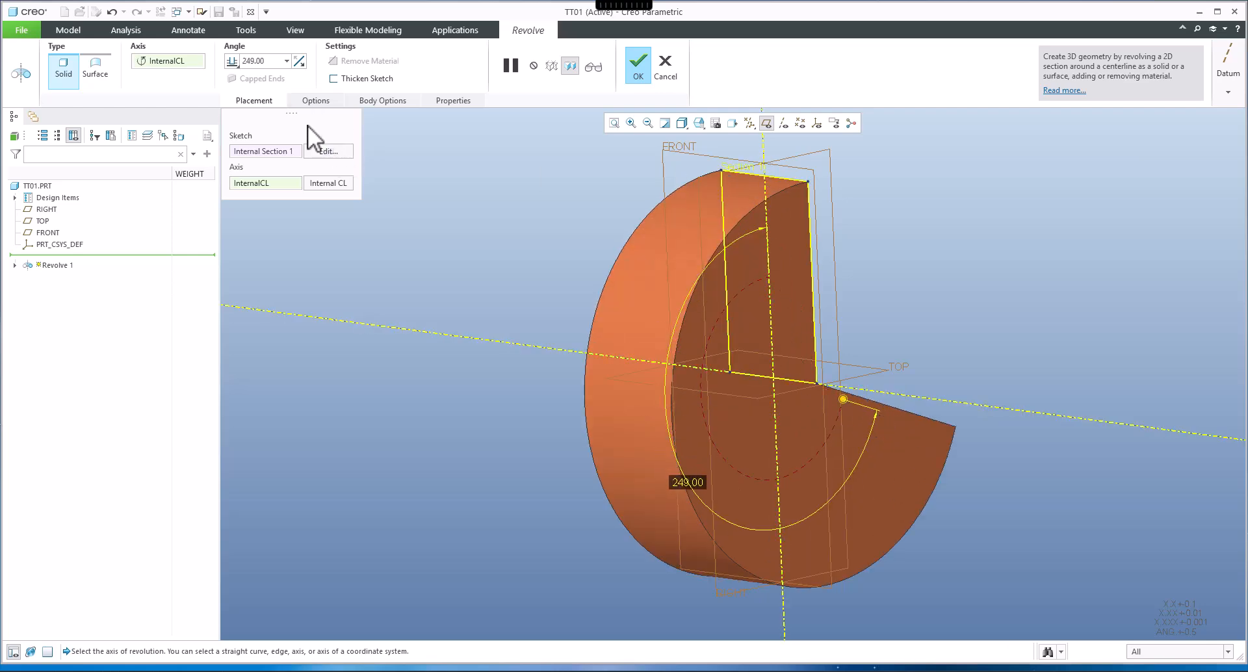
Show the section dimensions on the revolve preview and hide the datum planes.
right_click(899, 256)
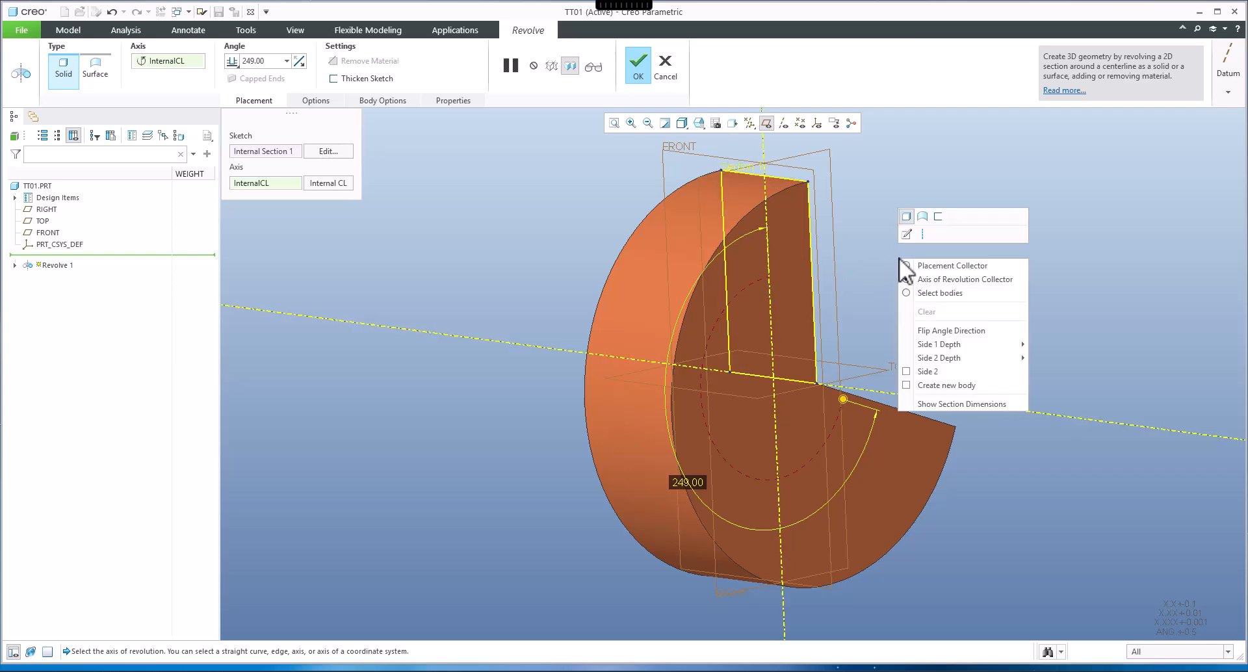
click(937, 406)
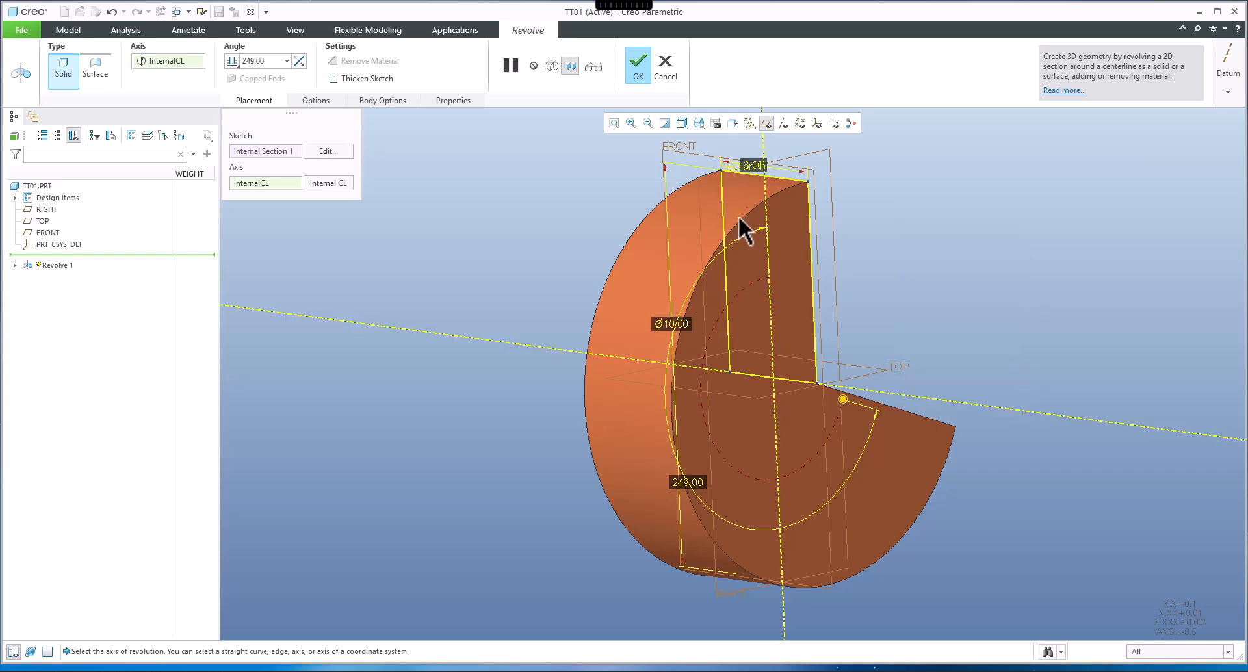
click(766, 123)
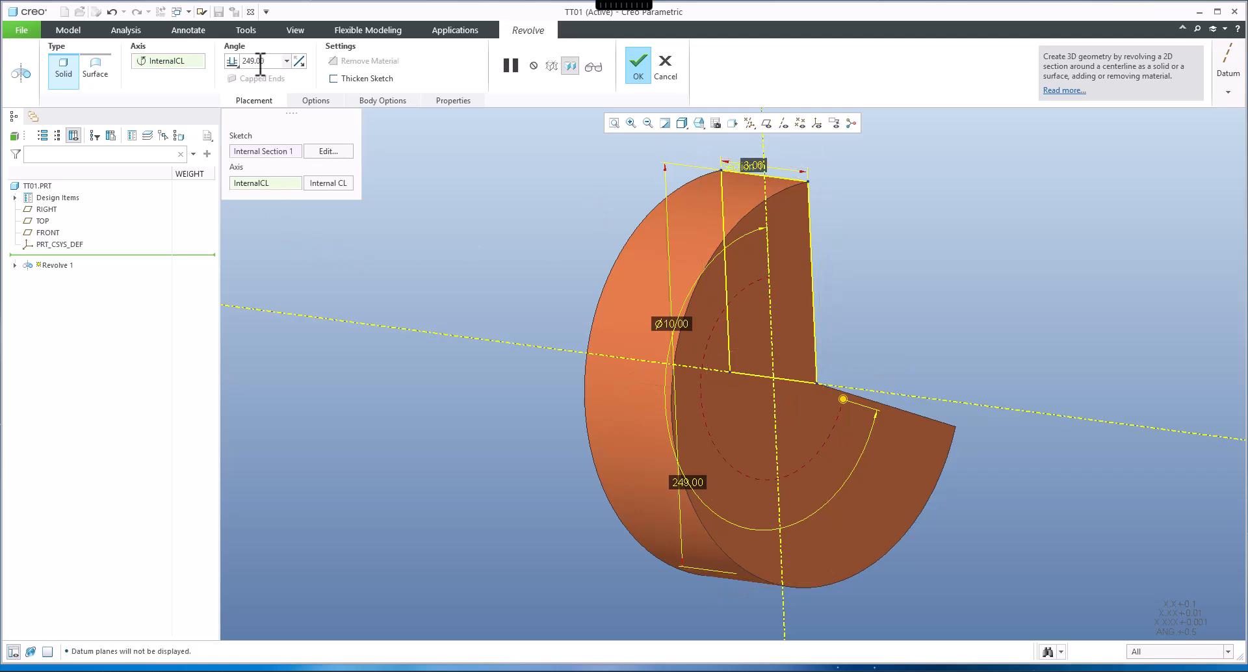
Set the revolve angle to 360° and complete the solid disc.
click(286, 61)
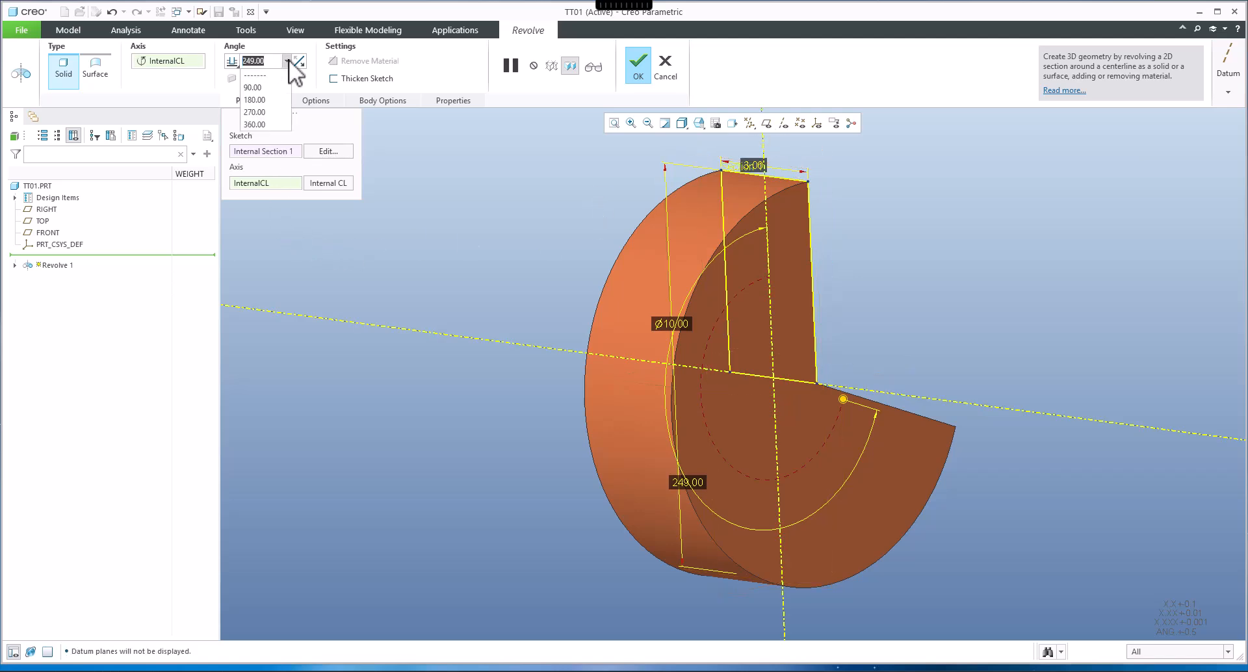
click(266, 124)
click(638, 65)
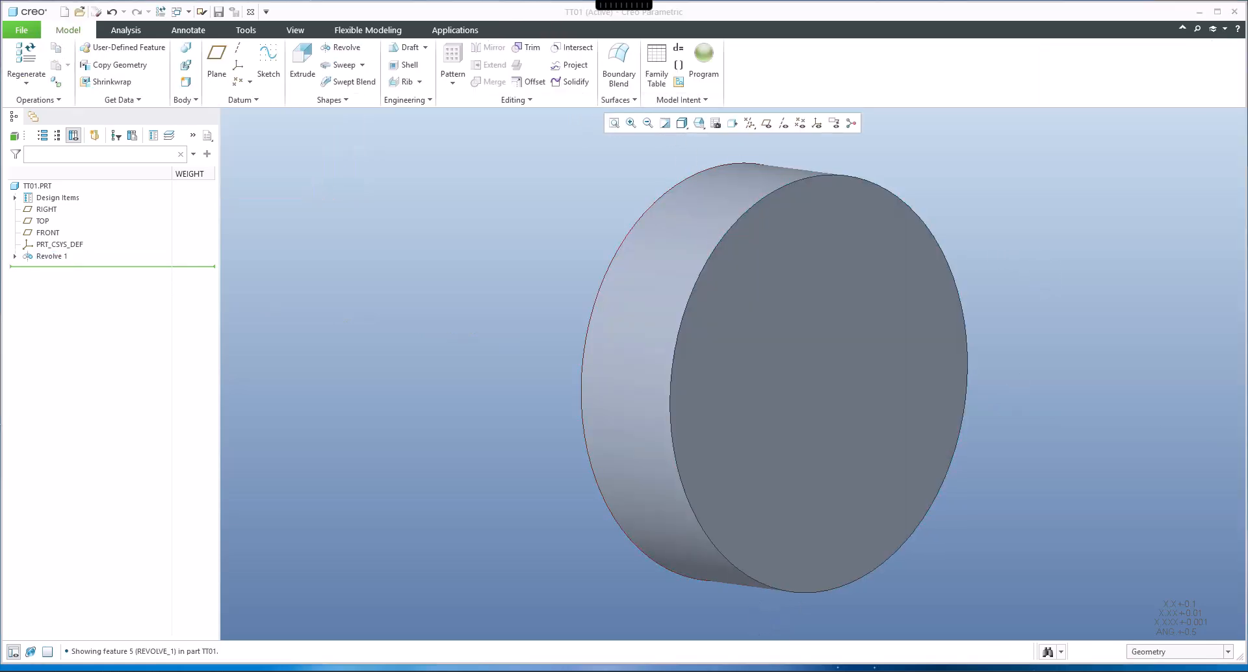
Consult the wheel's section drawing in Paint again and return to Creo Parametric.
click(709, 664)
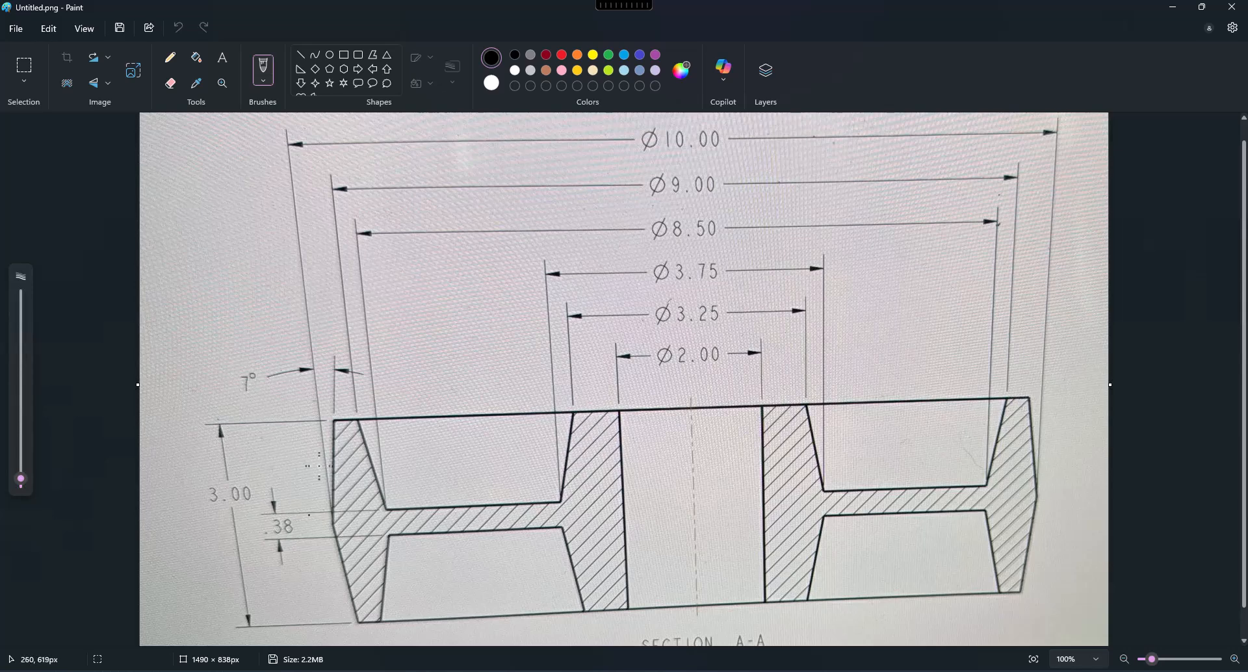
click(1173, 6)
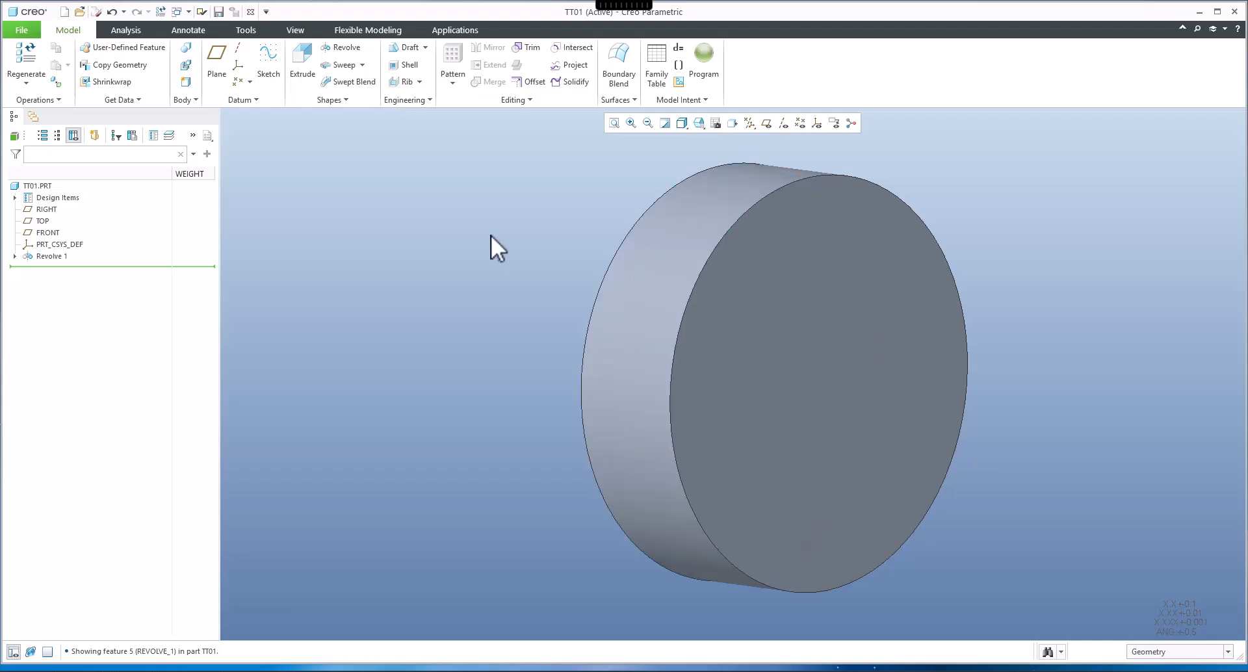
Start a new revolve sketch on the previous sketch plane and draw a closed triangle over the left half of the disc's top edge.
click(341, 48)
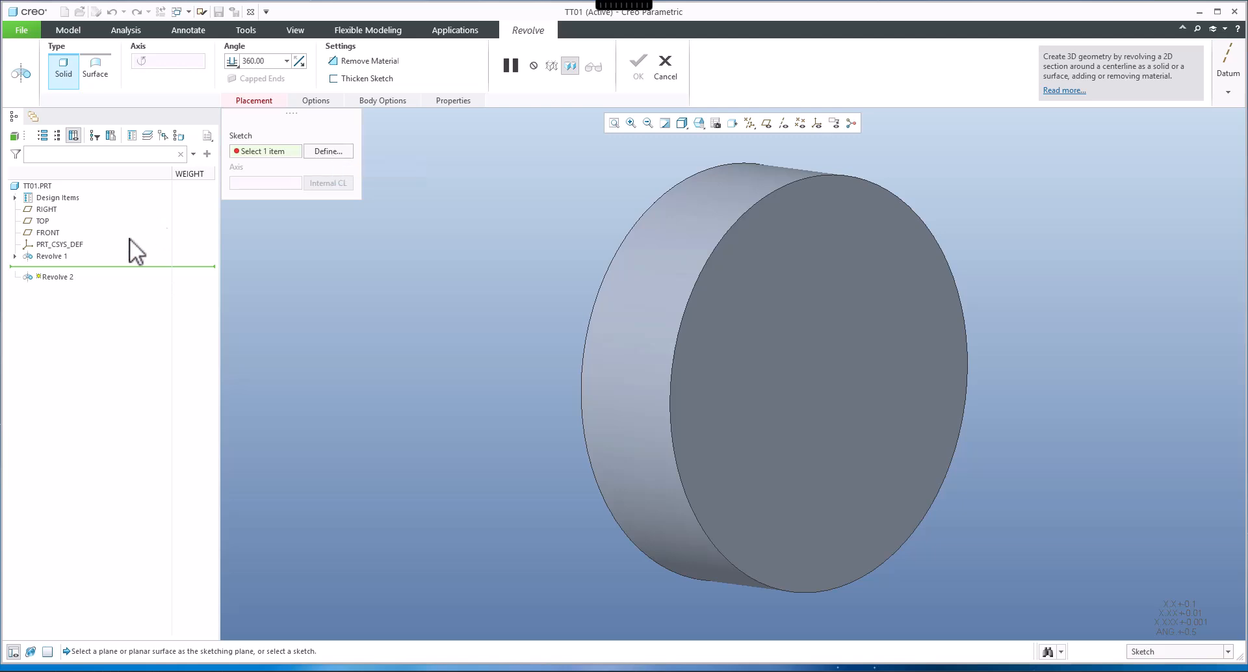
click(333, 153)
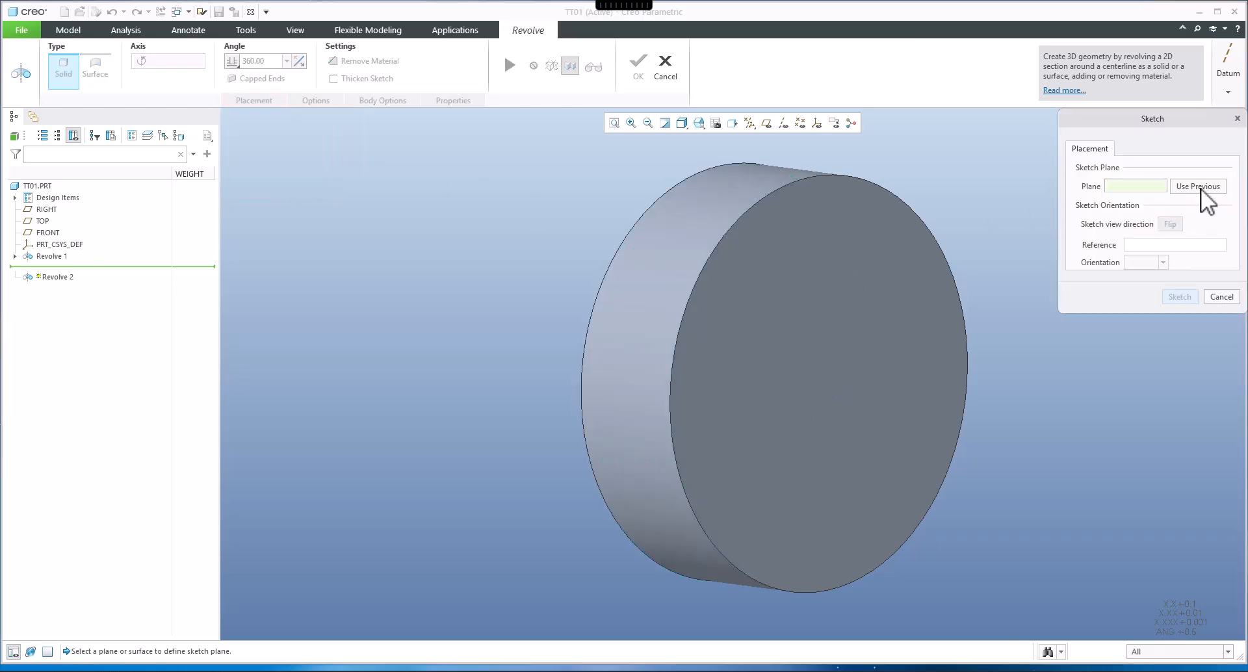
click(1201, 189)
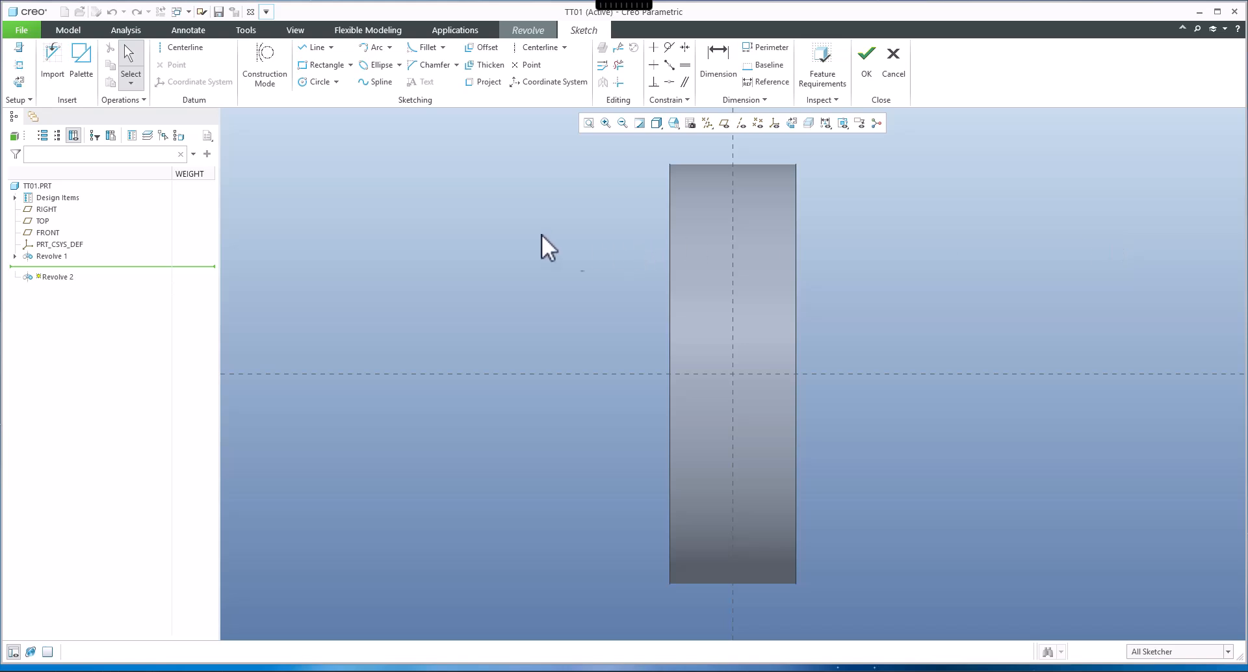
click(317, 47)
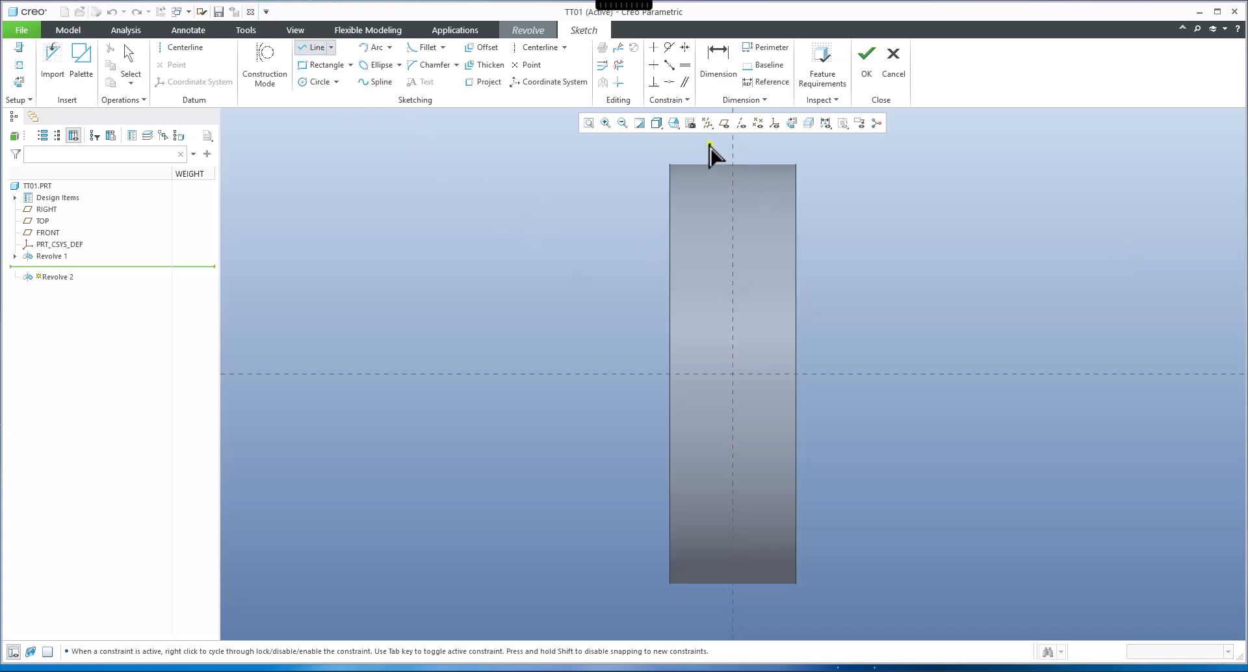
scroll(710, 147, up, 4)
click(802, 221)
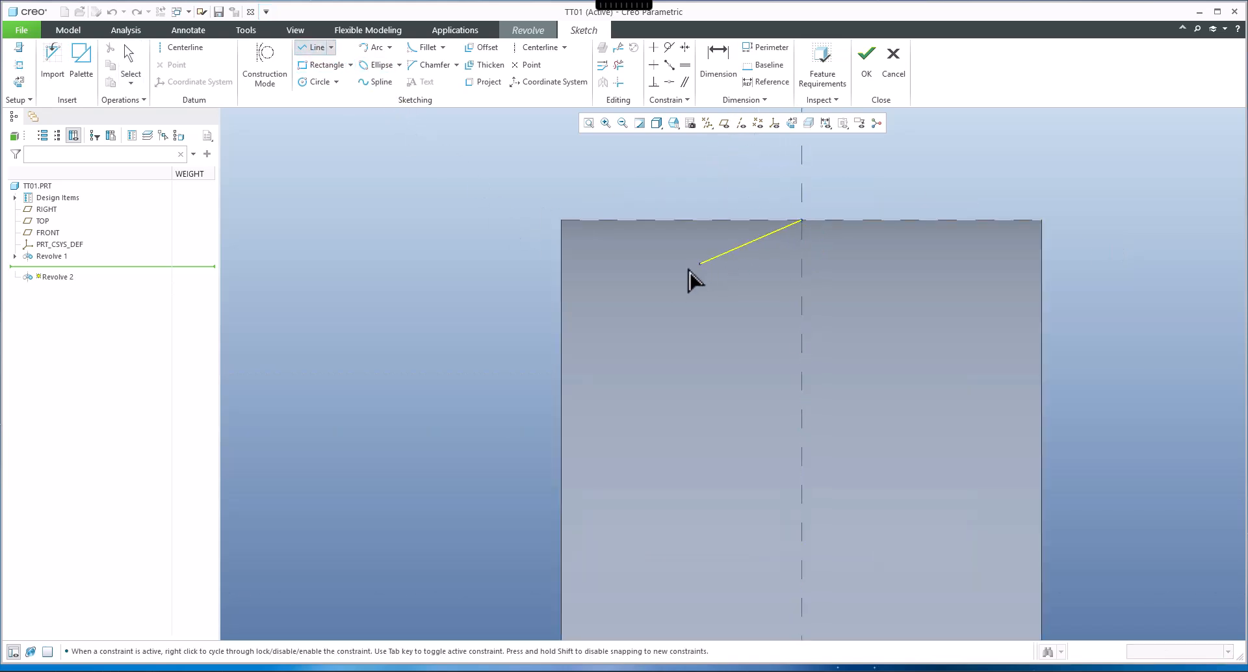
click(561, 298)
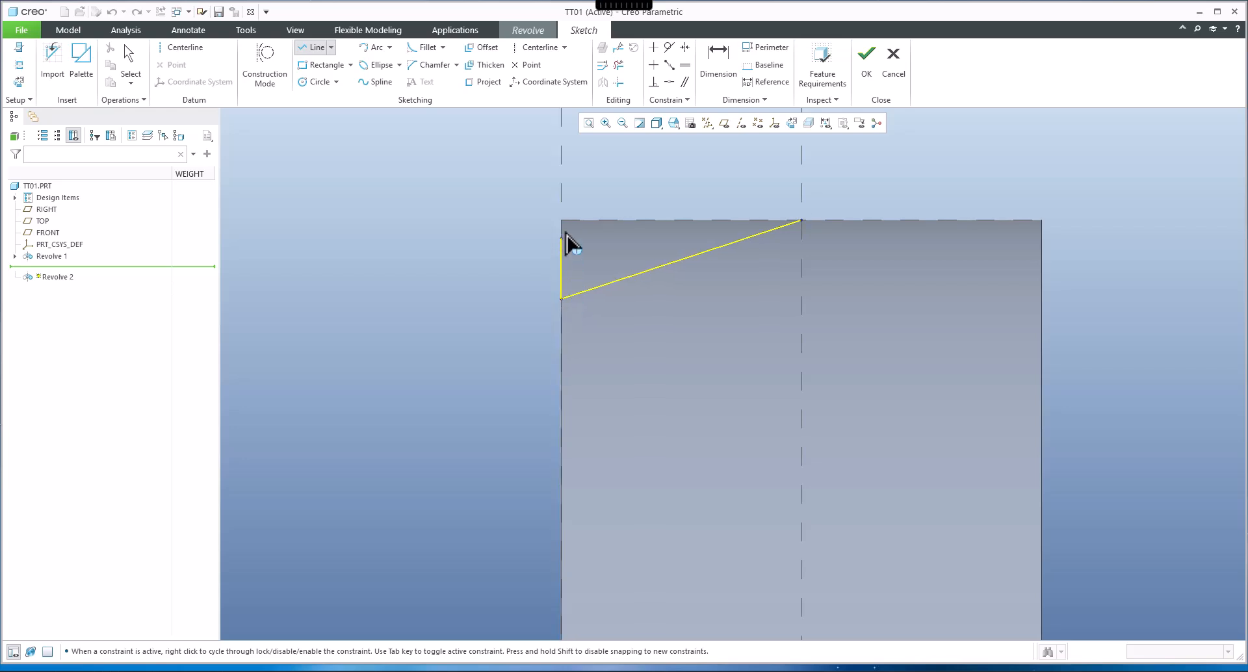
click(561, 220)
click(803, 221)
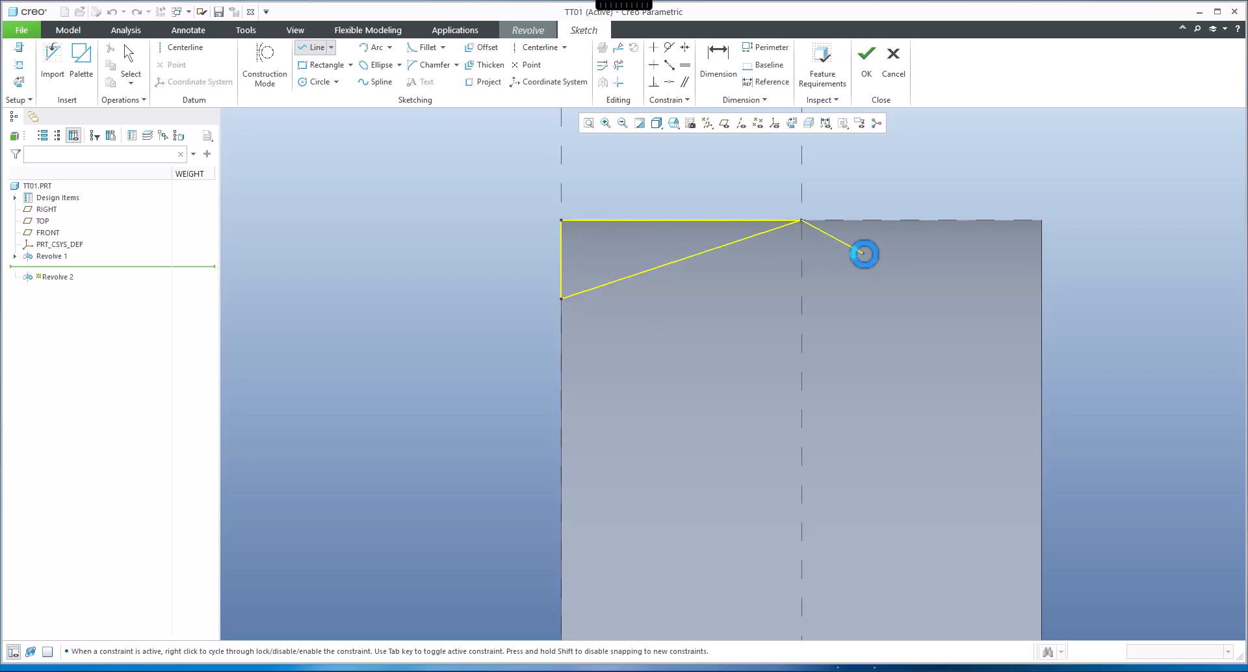
middle_click(841, 247)
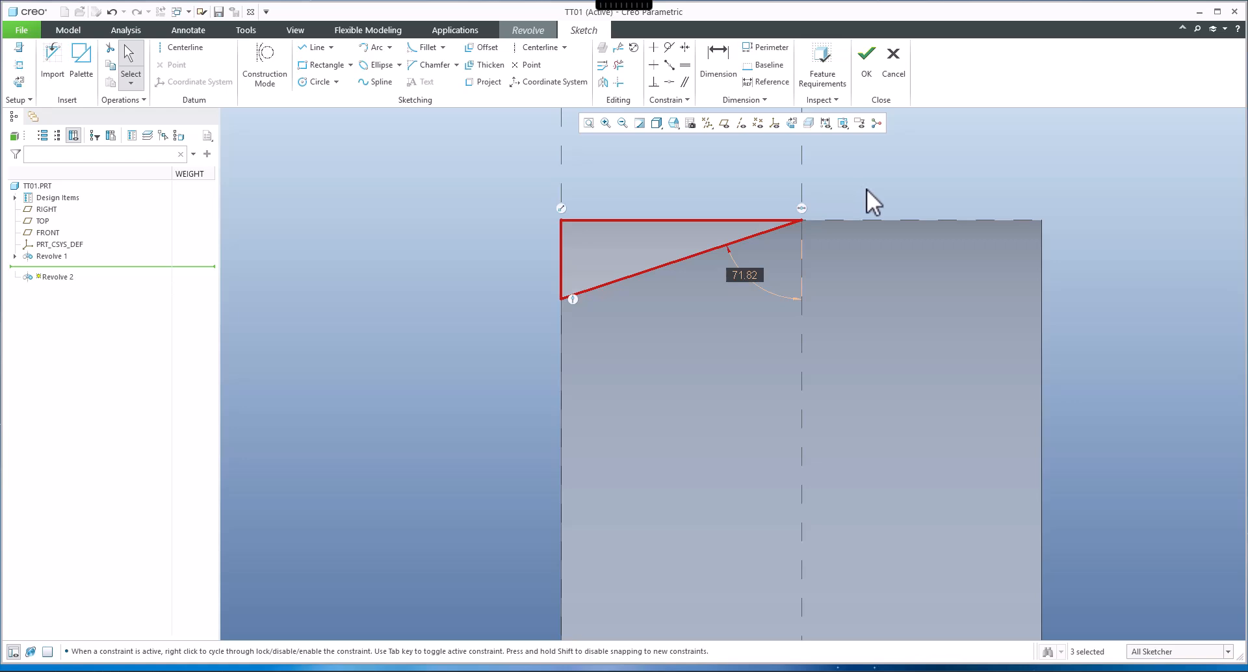
Dimension the angle between the triangle's sloped line and its horizontal top line as 7°.
click(719, 58)
click(677, 262)
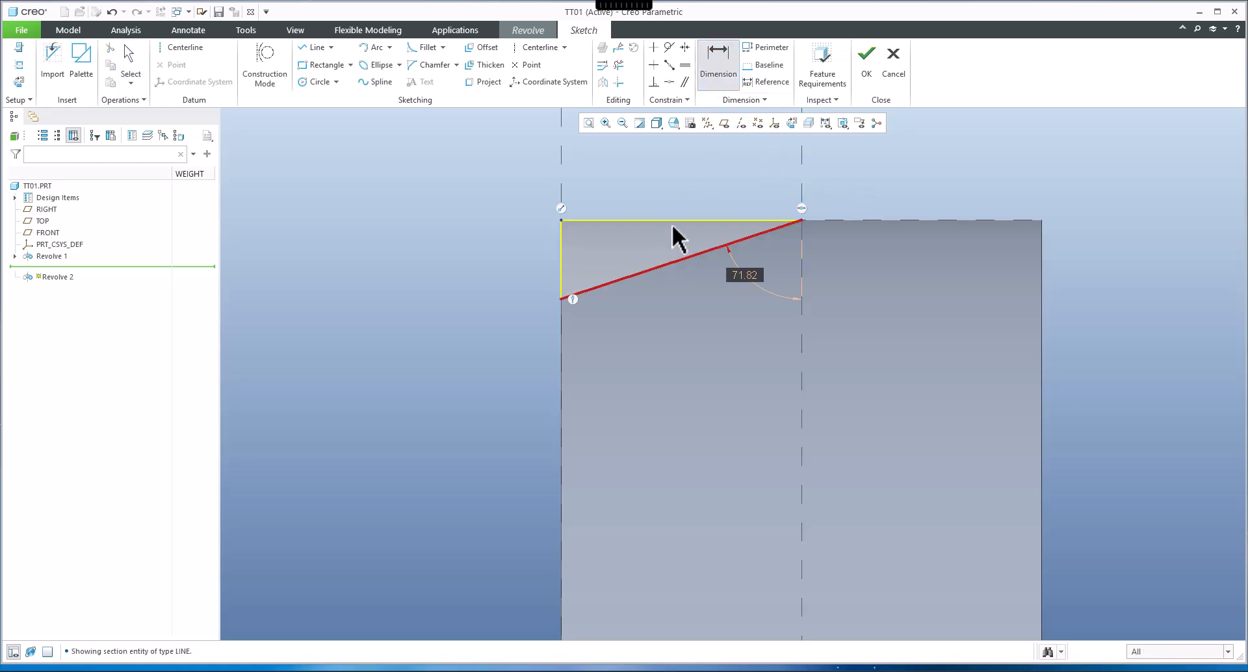
click(674, 221)
middle_click(615, 251)
text(7)
key(Return)
Finish the sketch, display the datum axes, and revolve the triangle 360° about the disc's central axis to remove material.
scroll(788, 205, down, 4)
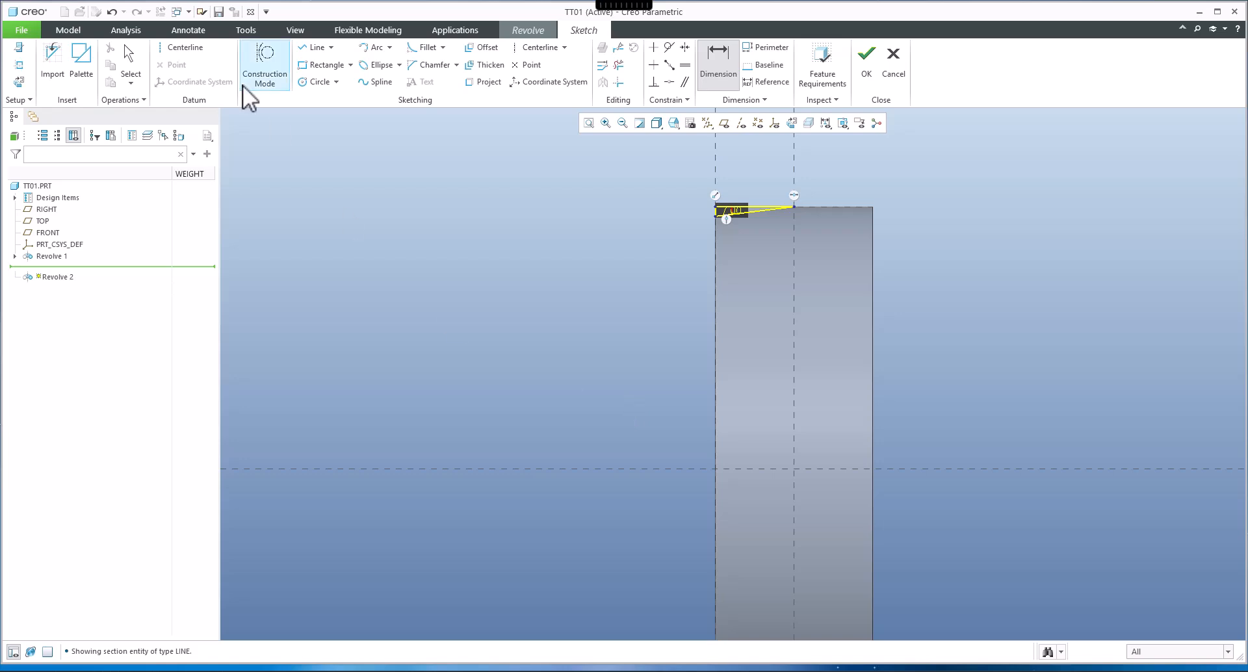
click(176, 53)
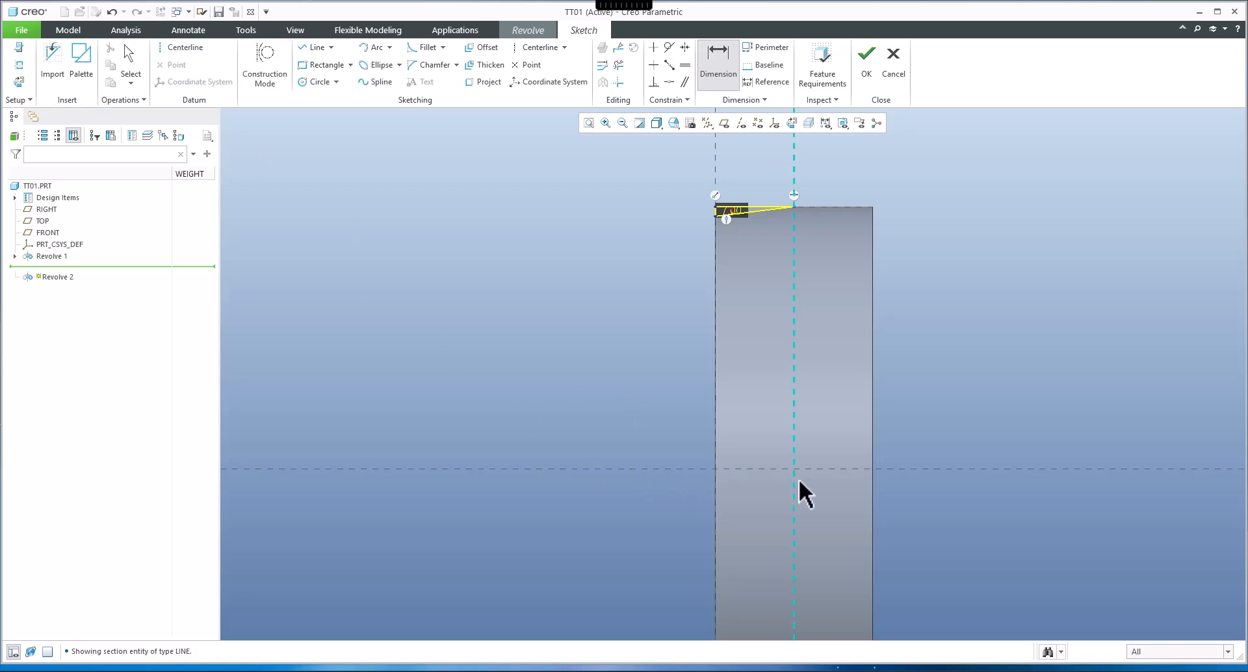
click(871, 73)
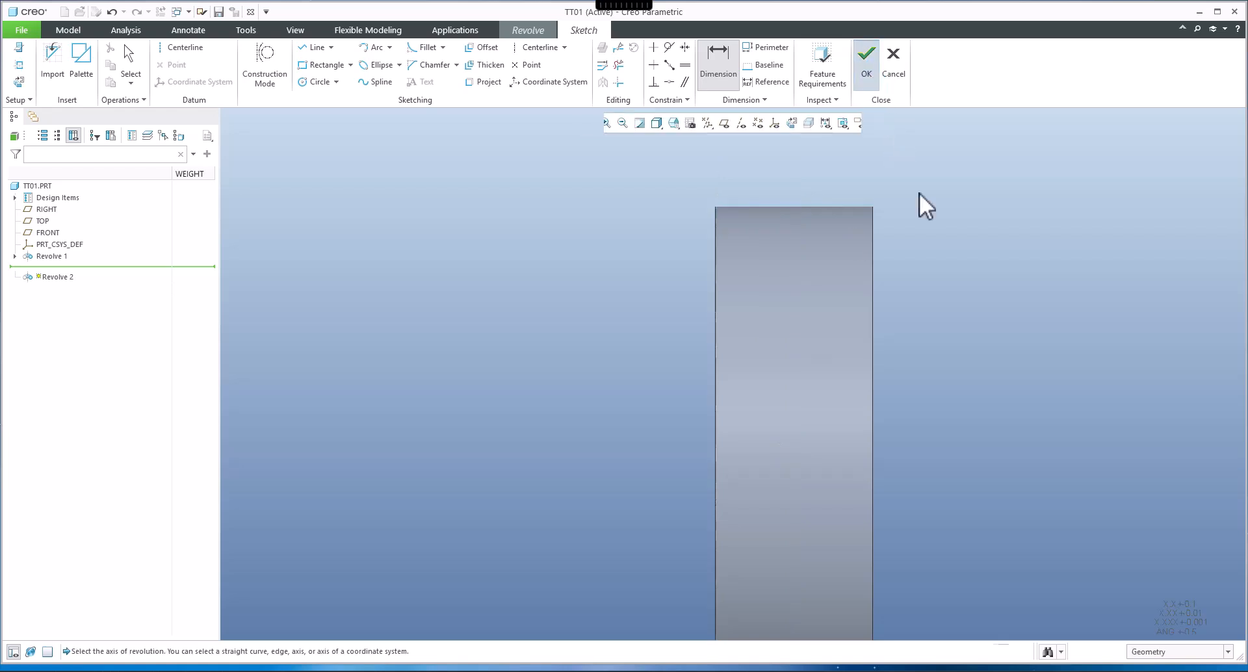
scroll(642, 258, down, 2)
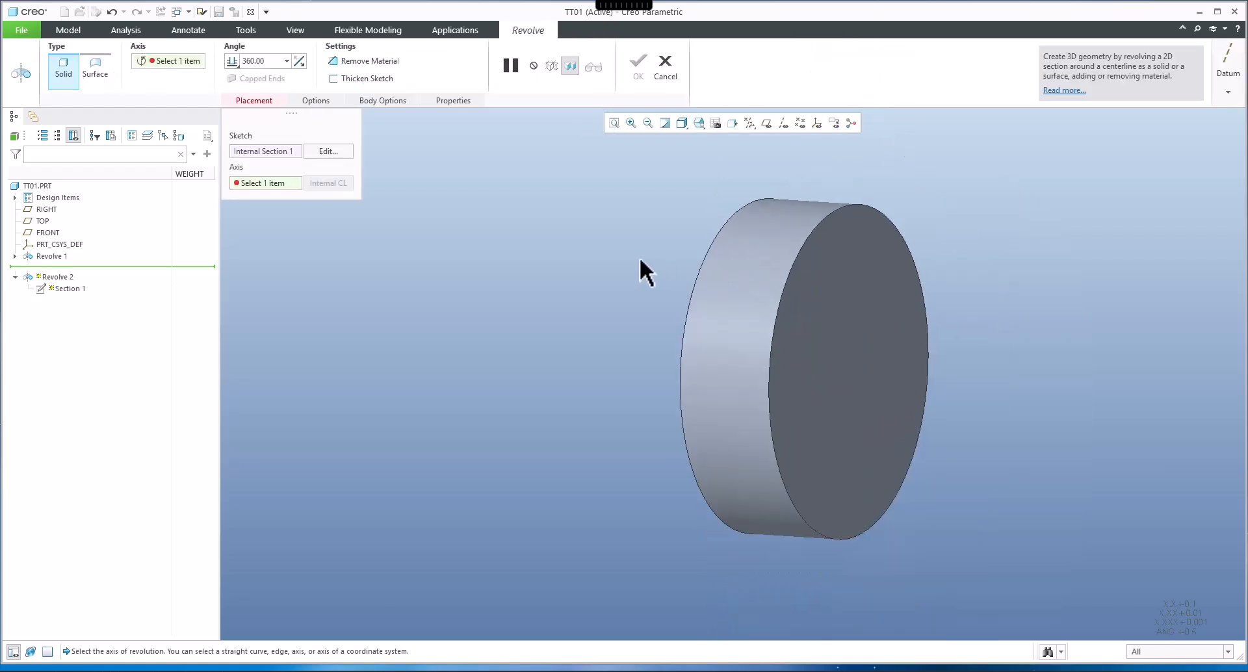
click(784, 123)
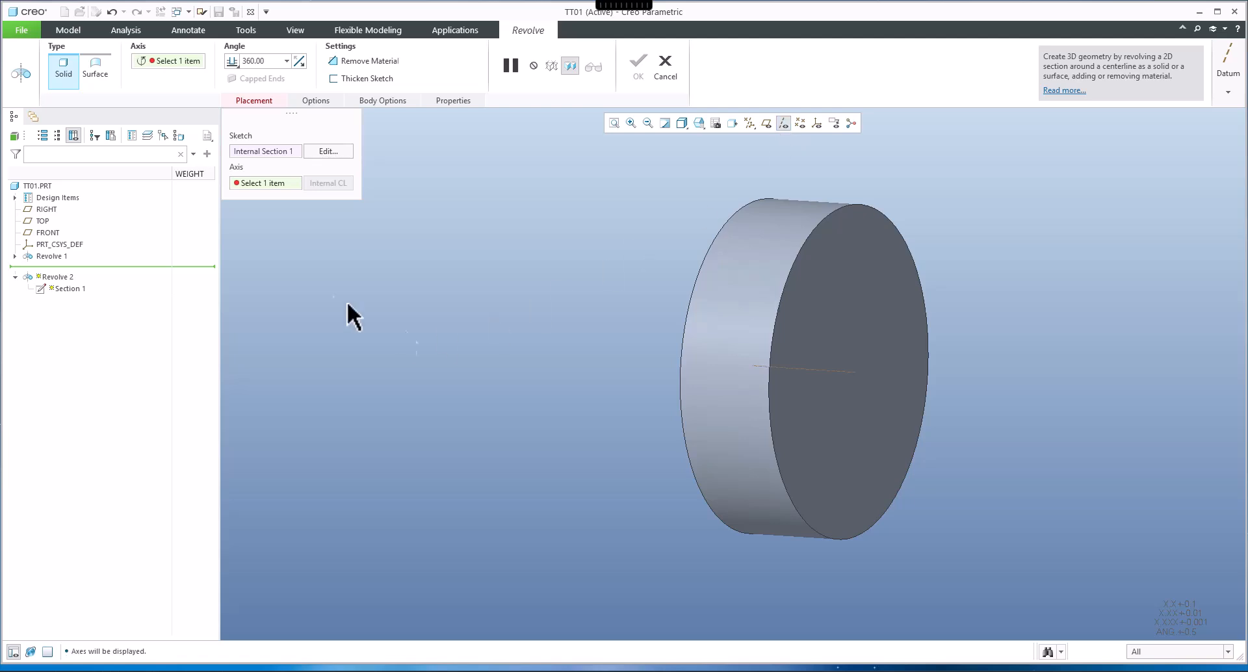
click(245, 184)
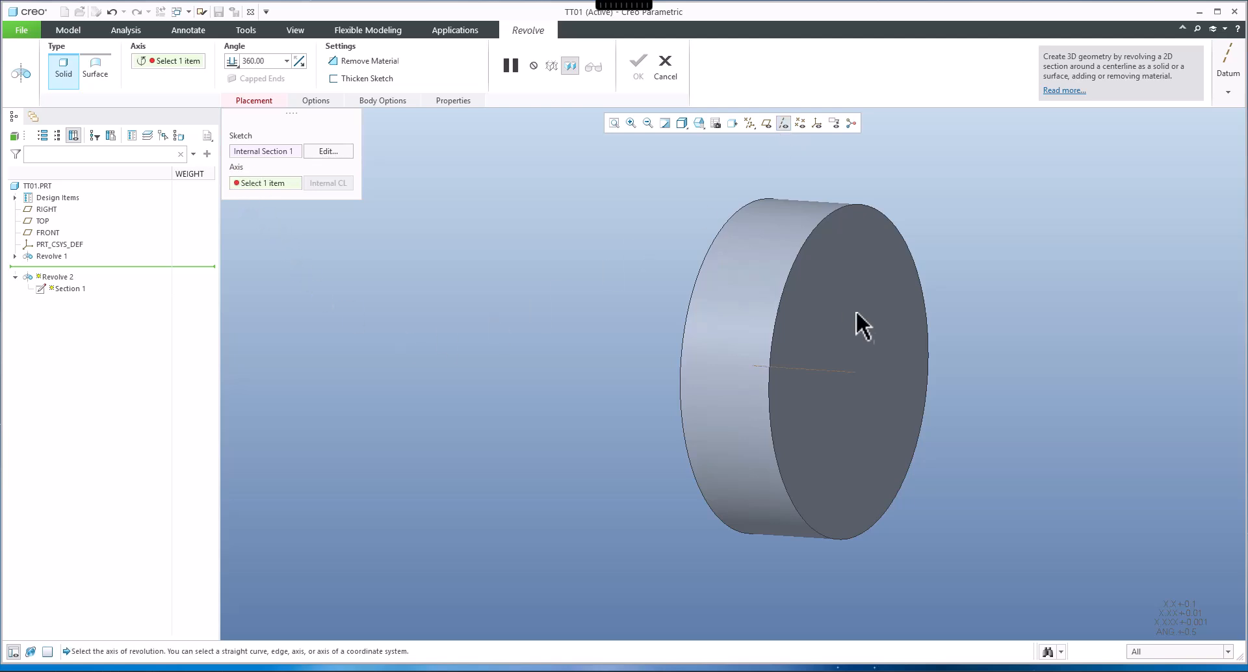
click(828, 368)
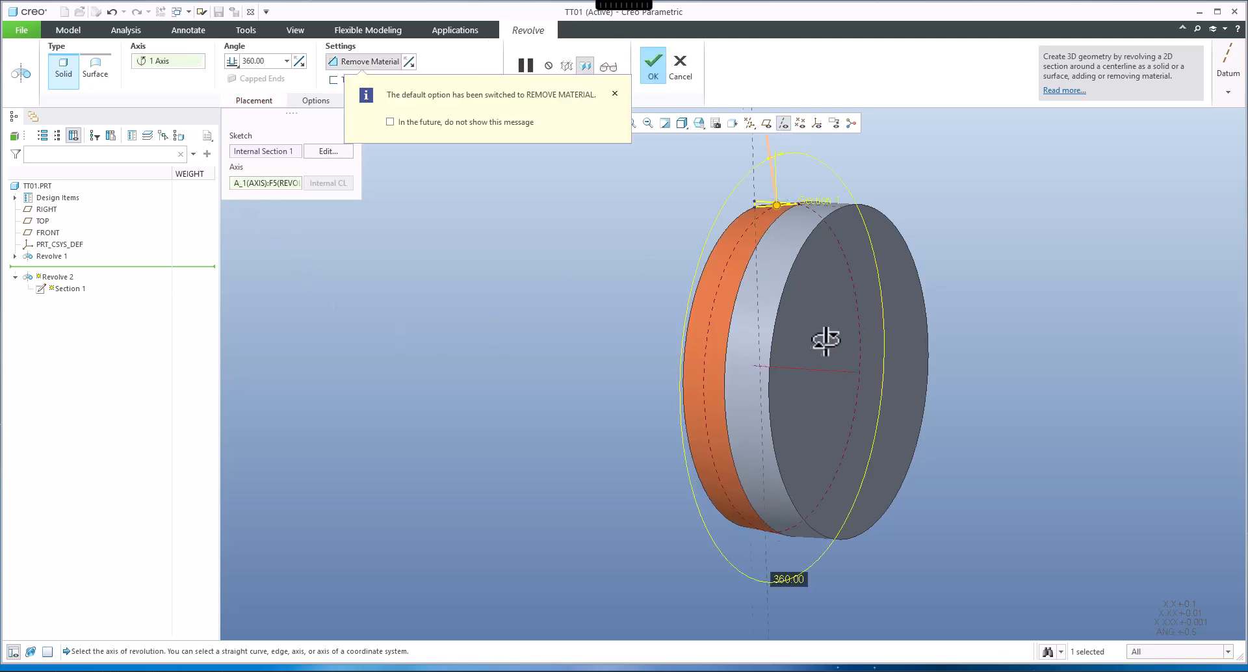
middle_drag(822, 344, 852, 339)
scroll(741, 221, down, 3)
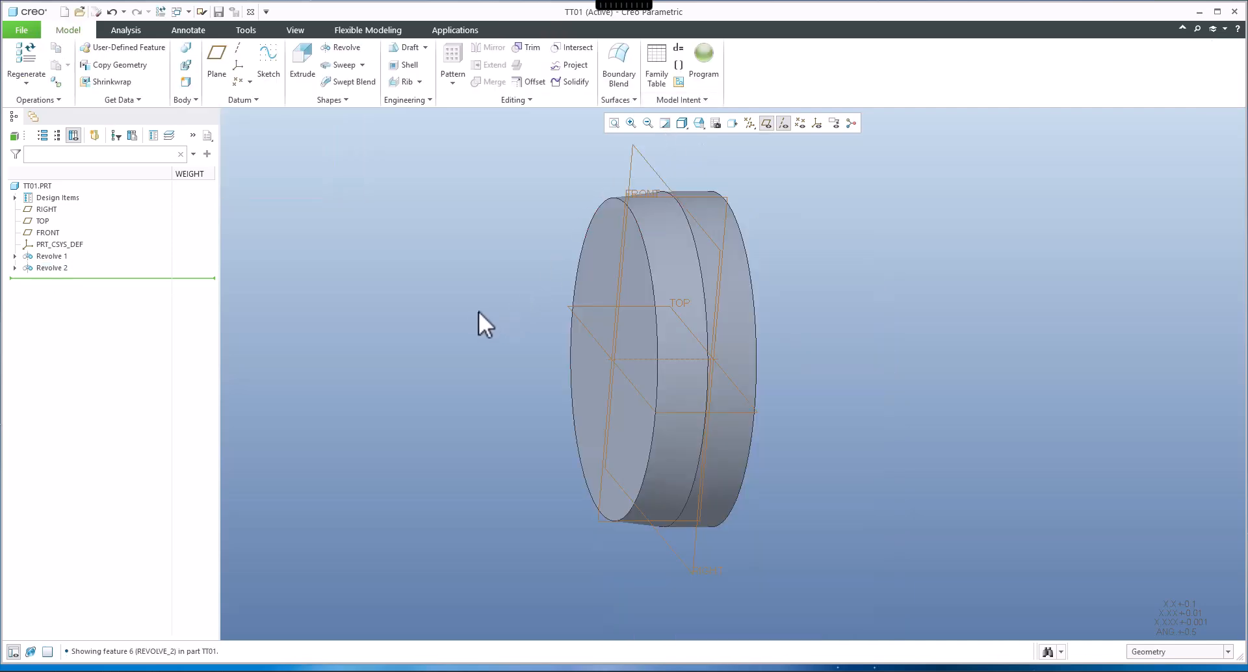
Start another revolve sketch on the previous sketch plane and draw a closed triangle over the right half of the disc's top edge.
click(345, 47)
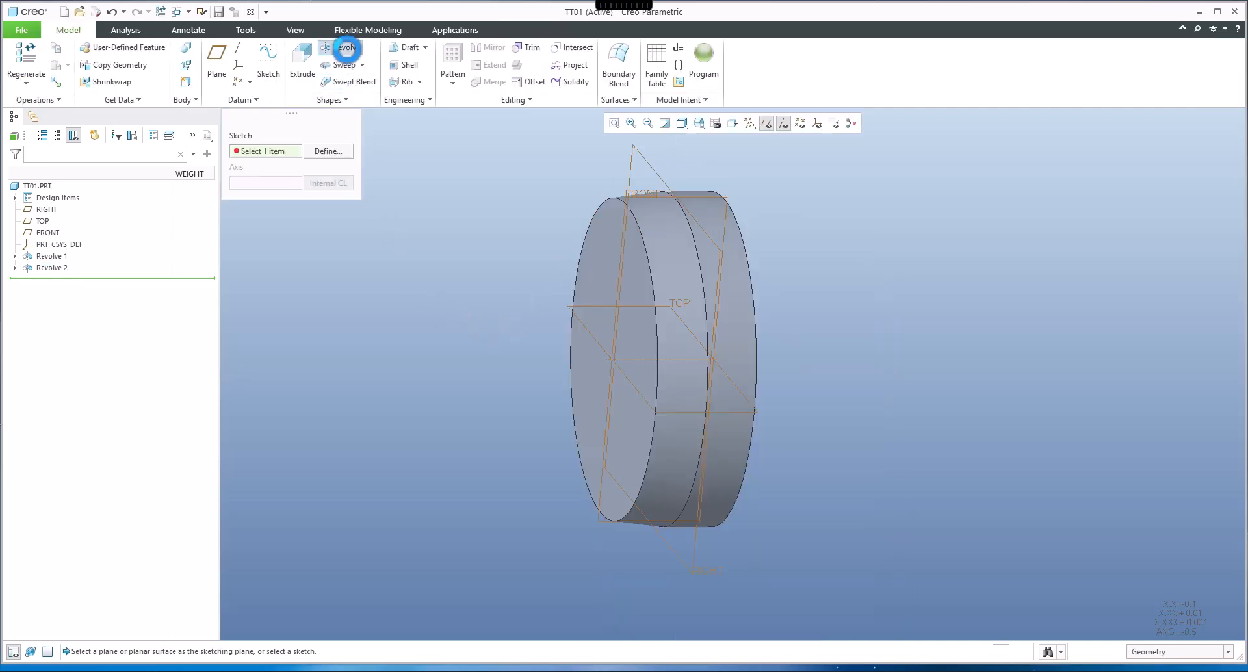
click(329, 151)
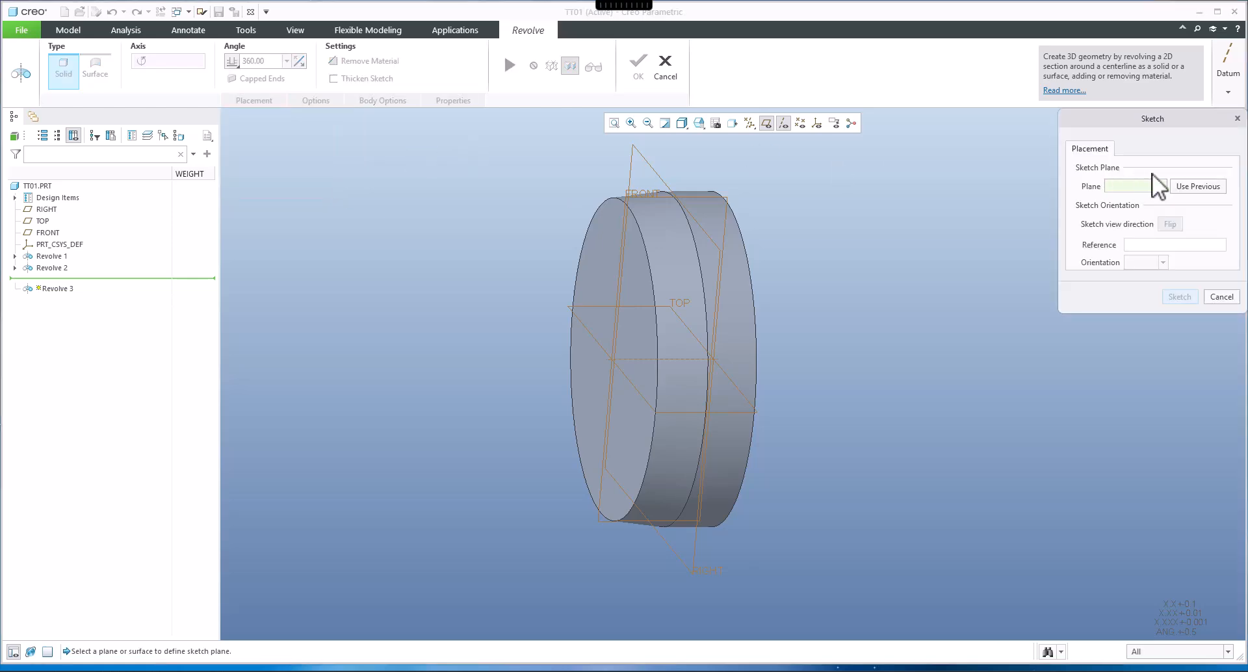
click(1211, 190)
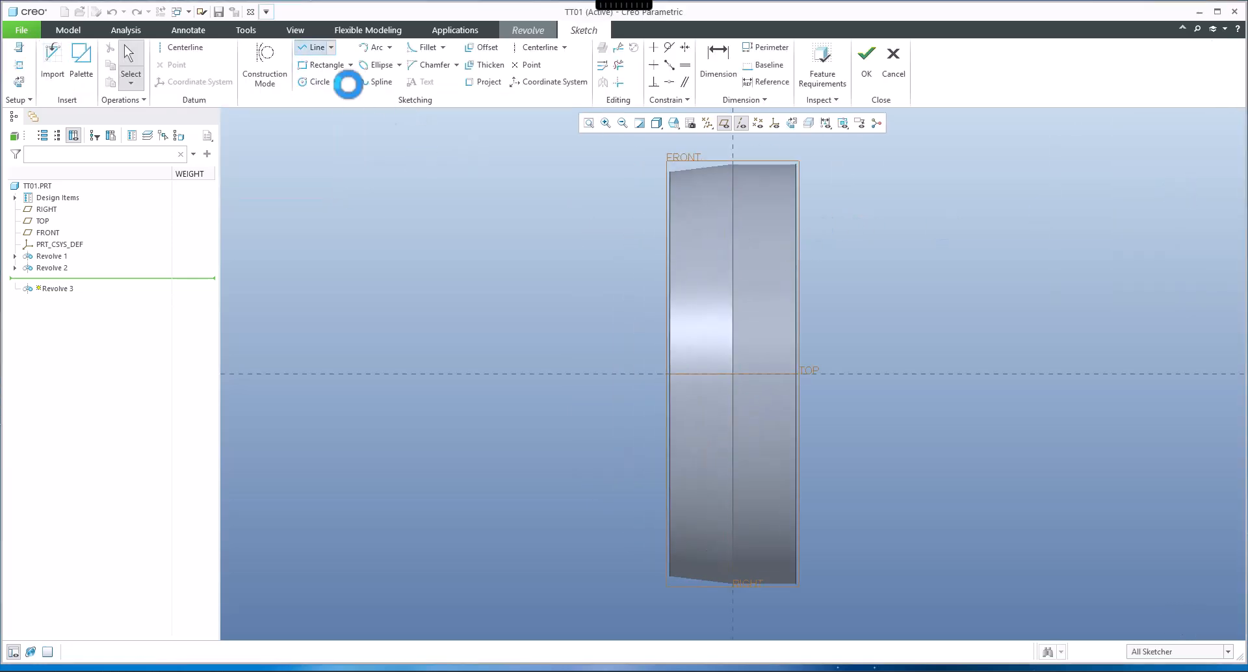
click(316, 48)
scroll(766, 195, up, 3)
scroll(765, 154, up, 2)
click(669, 188)
click(861, 188)
click(861, 244)
click(669, 188)
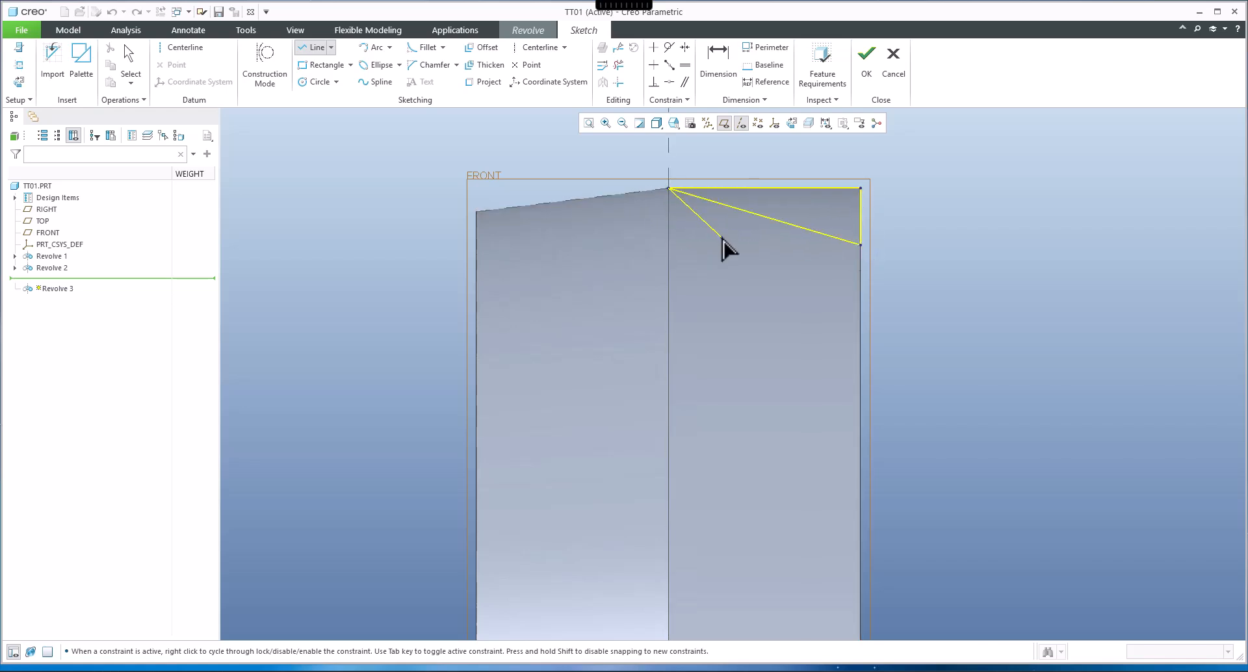
middle_click(686, 184)
Dimension the angle between the right triangle's sloped line and its horizontal top line as 7°.
click(720, 75)
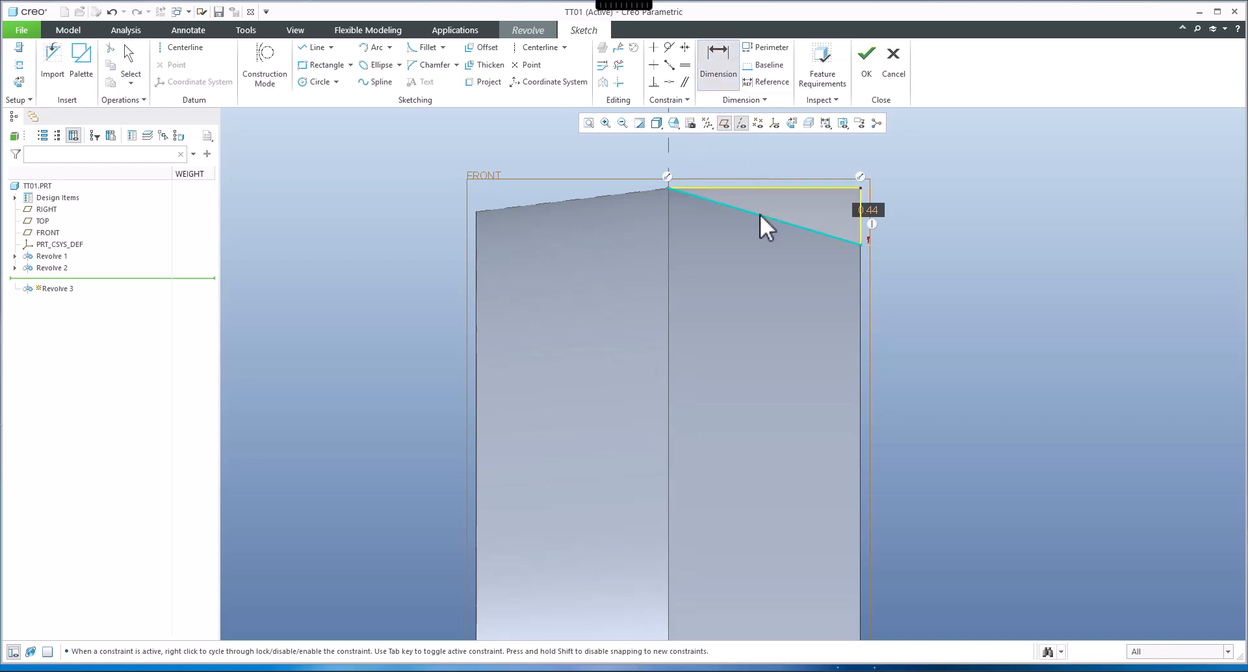
click(810, 217)
middle_click(806, 207)
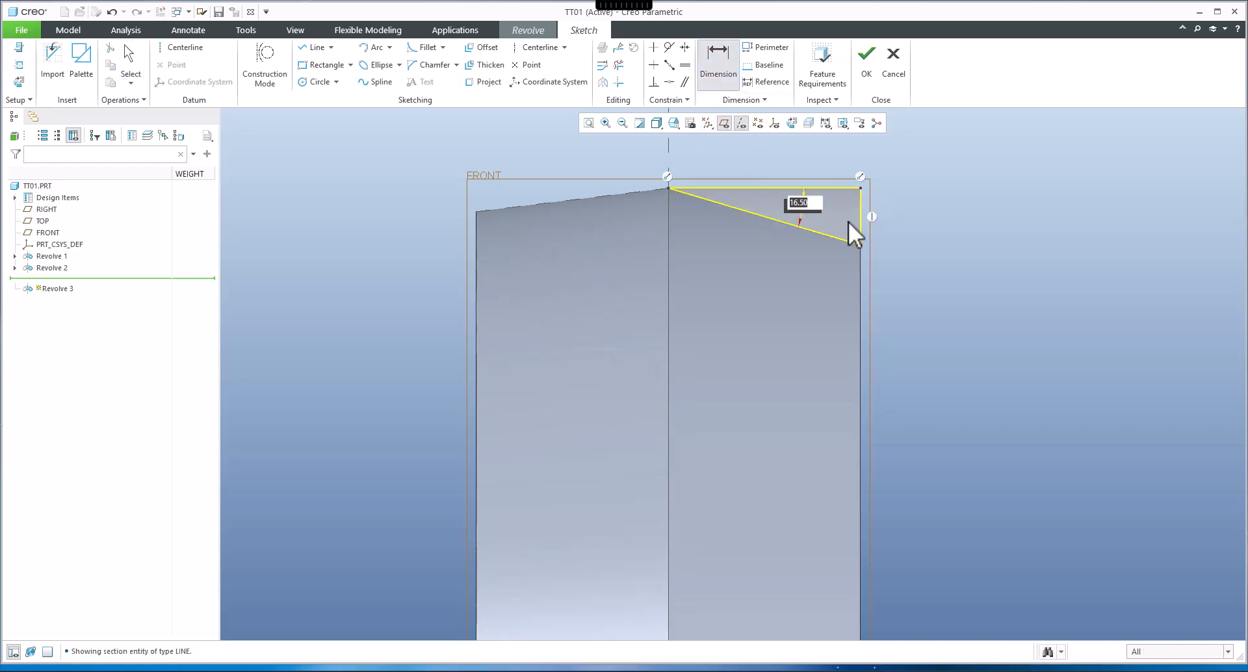
key(Return)
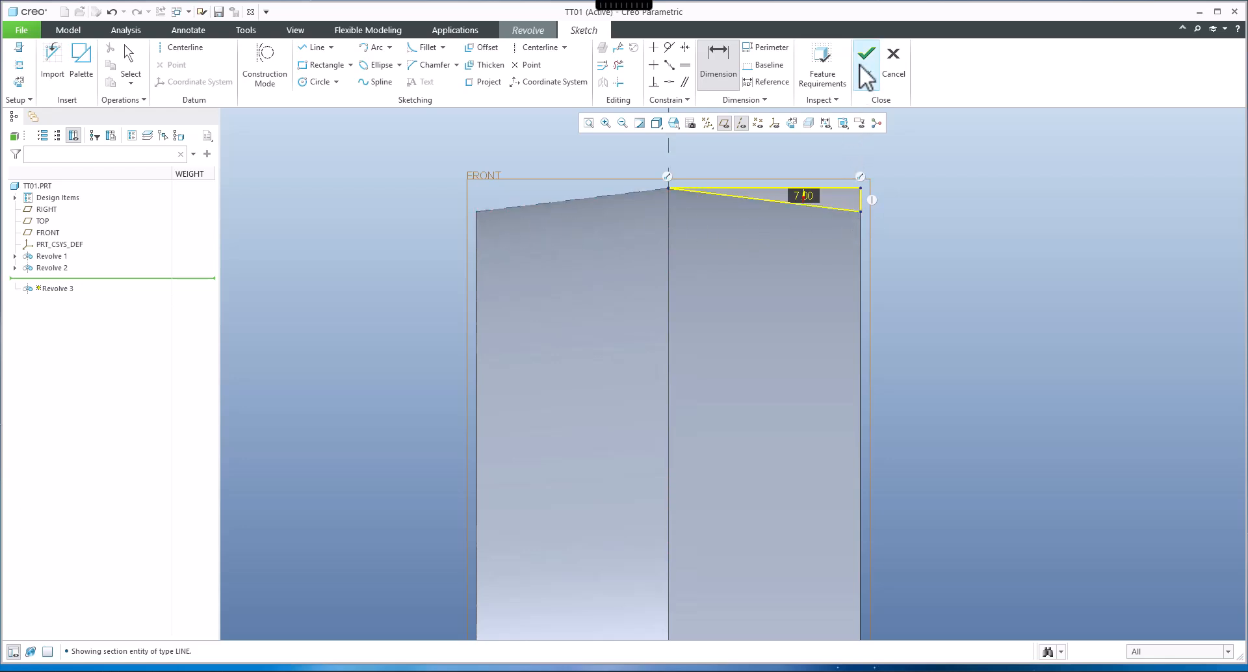
Place a horizontal centerline on the wheel's axis and complete the 360° revolved cut of the right triangle.
scroll(758, 221, down, 4)
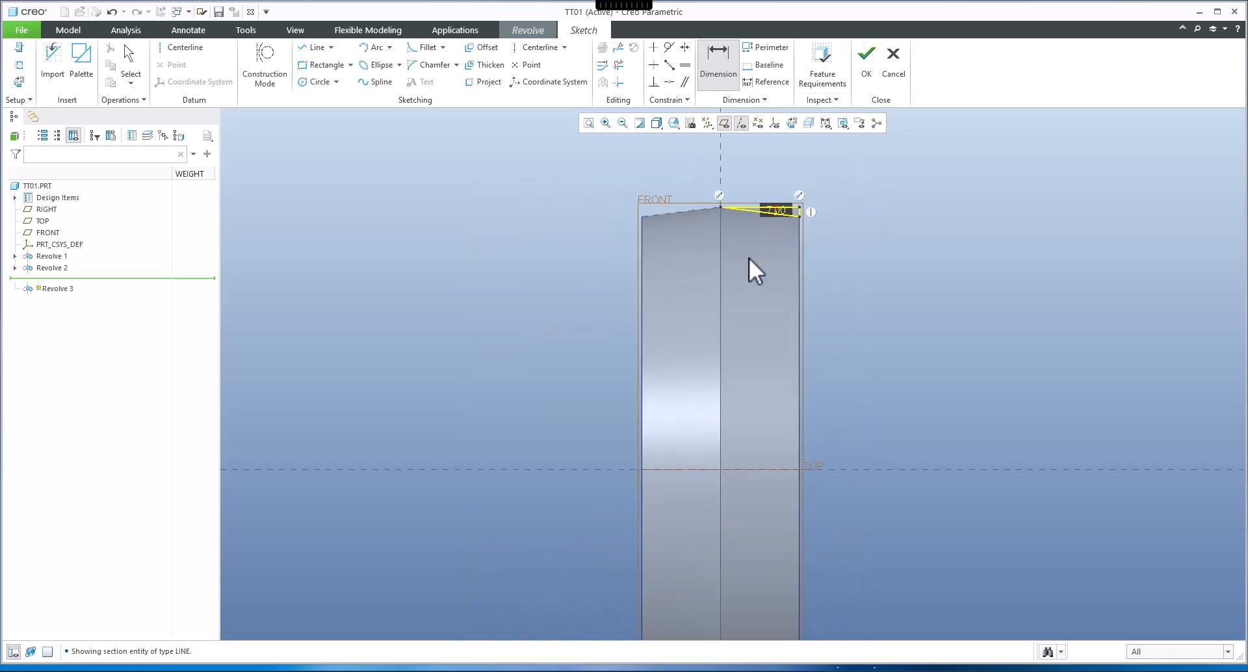
click(179, 47)
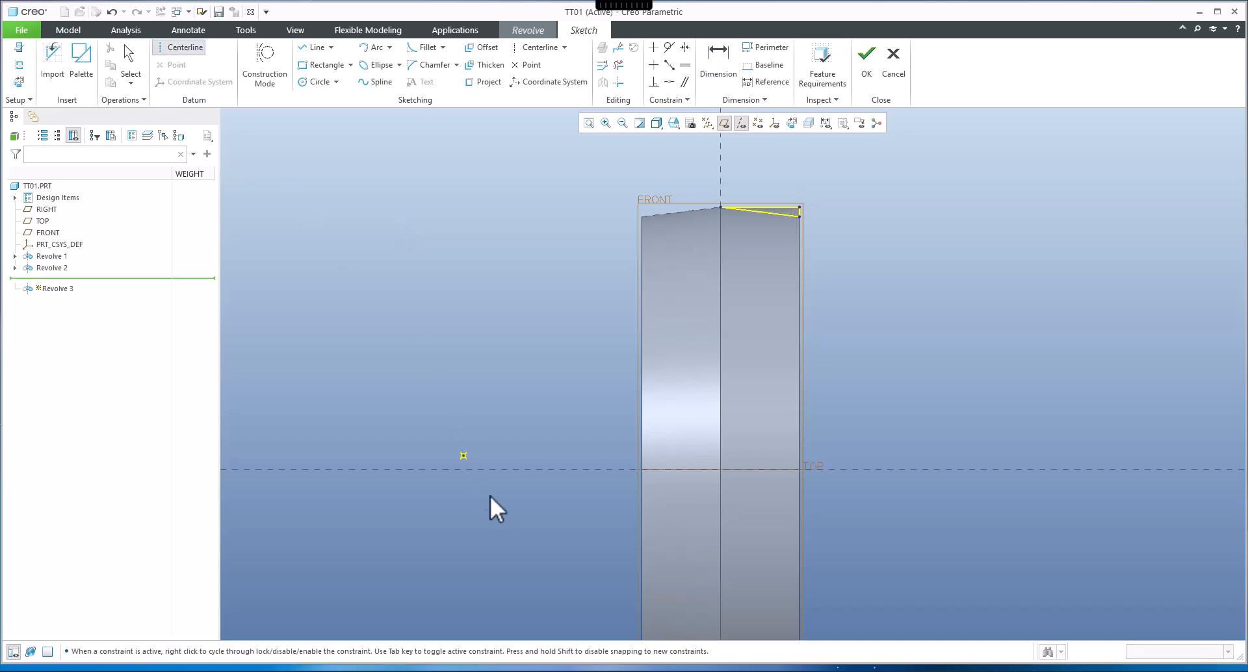
click(644, 469)
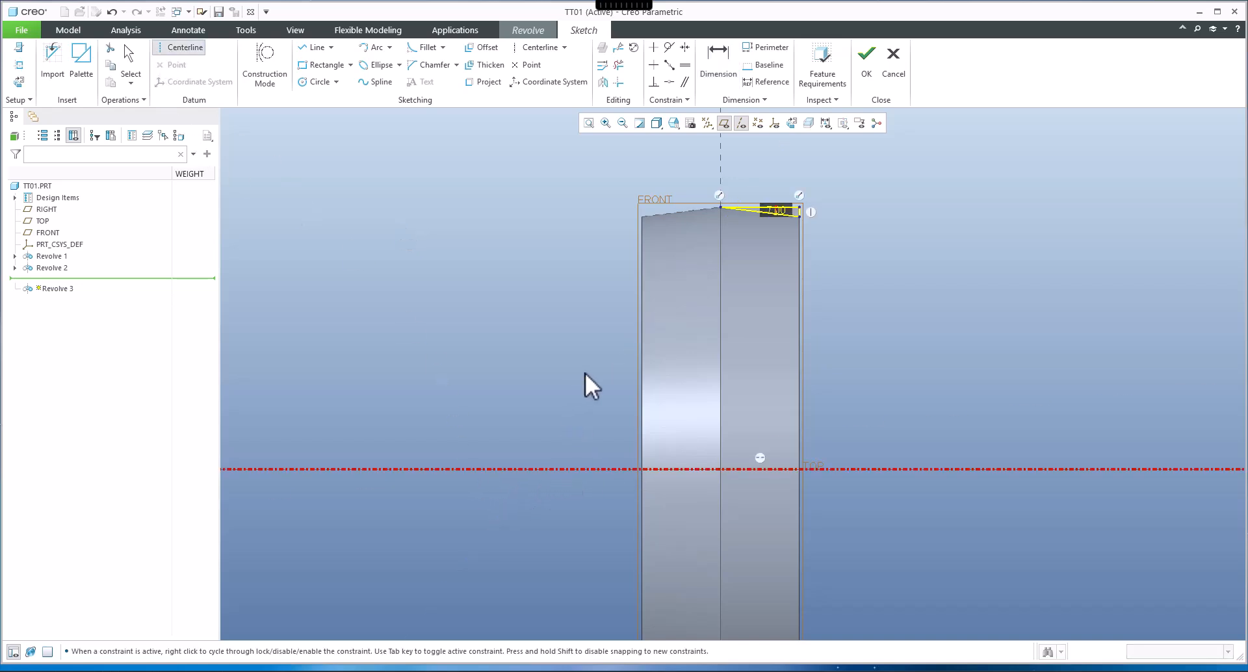
middle_click(576, 373)
click(869, 59)
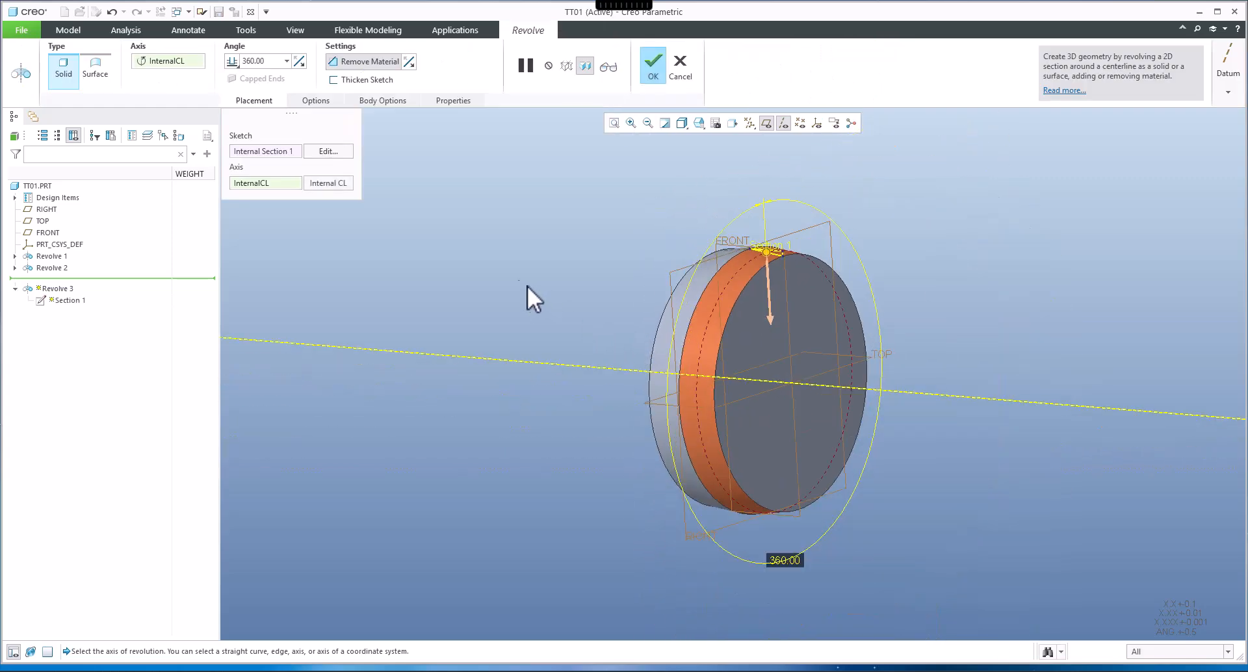
click(652, 65)
Inspect the tapered disc, consult the section drawing's dimensions in Paint, and return to Creo Parametric.
middle_drag(572, 215, 712, 273)
key(alt+Tab)
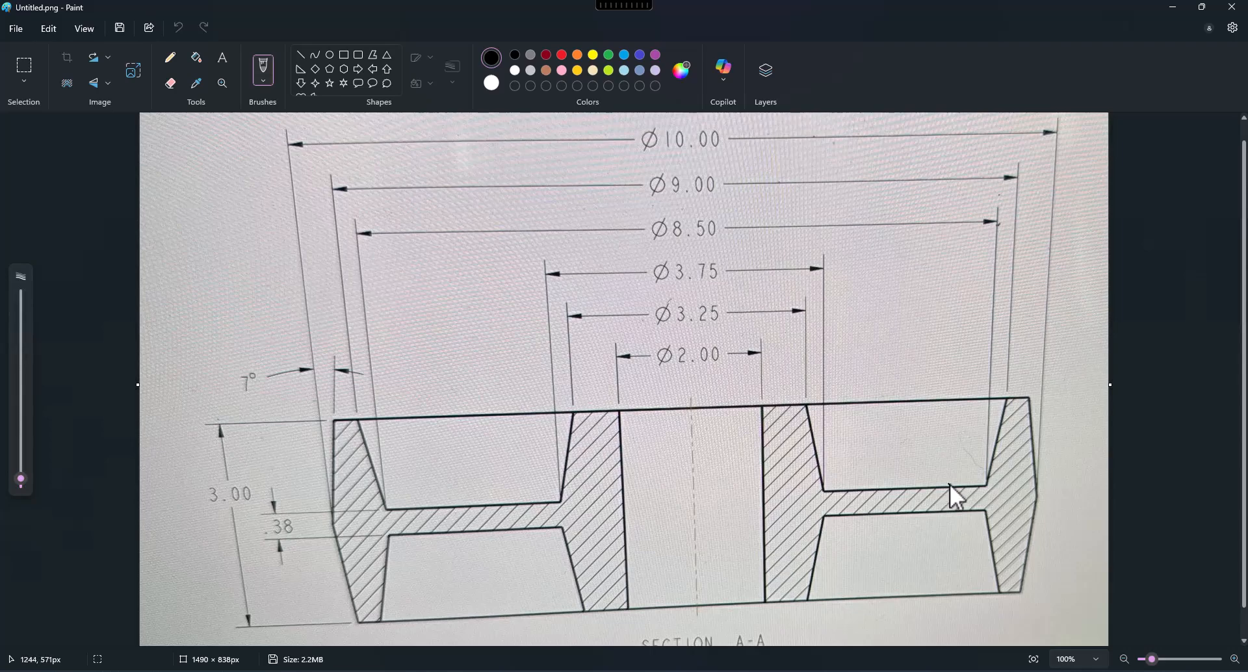
key(alt+Tab)
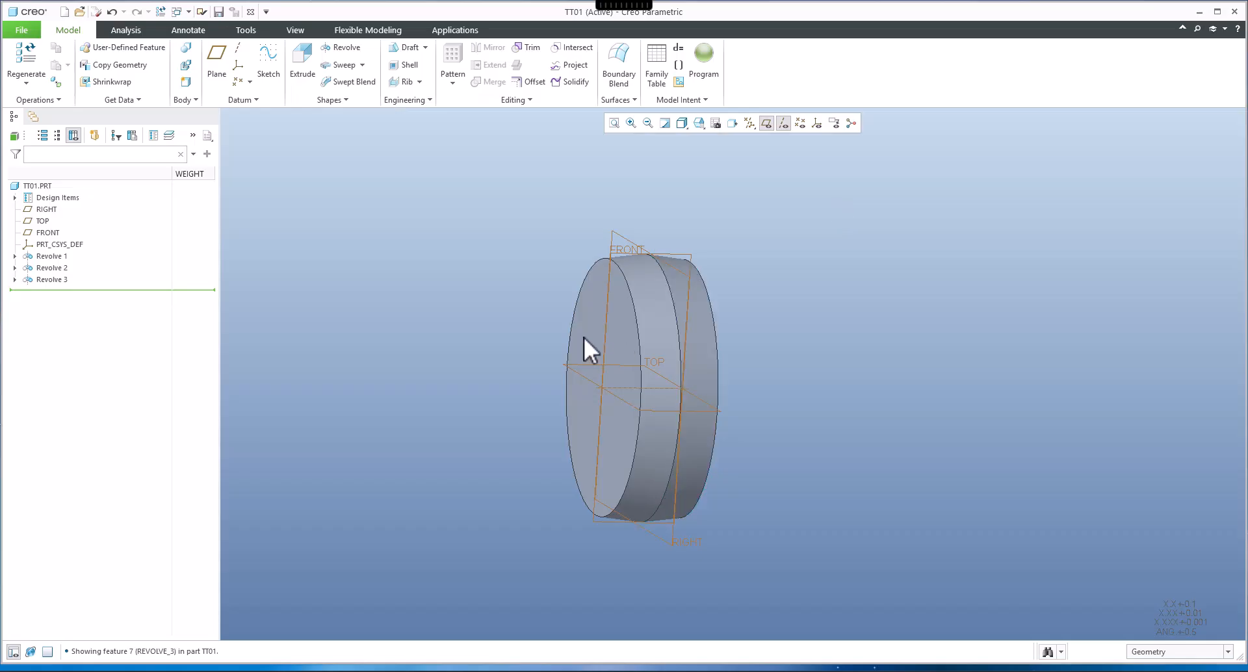
Start a revolve sketch on the previous plane and draw a closed trapezoid on the disc's left face above the axis, inner side about 3 long.
click(341, 50)
click(334, 154)
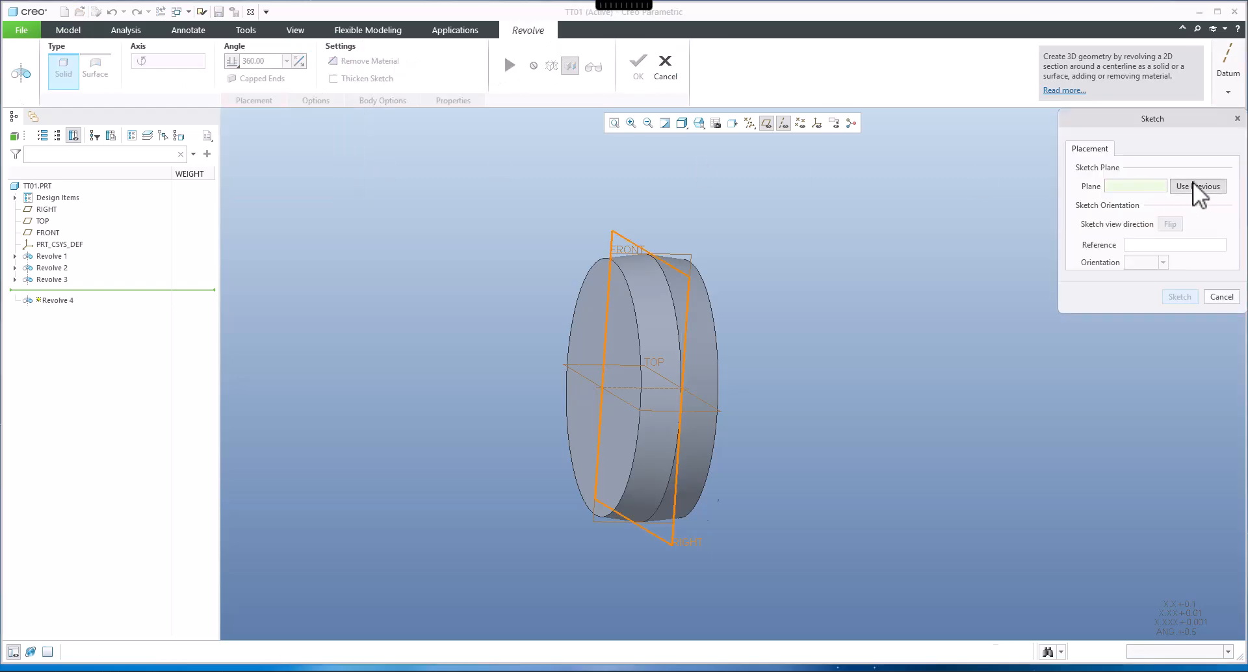
click(1192, 186)
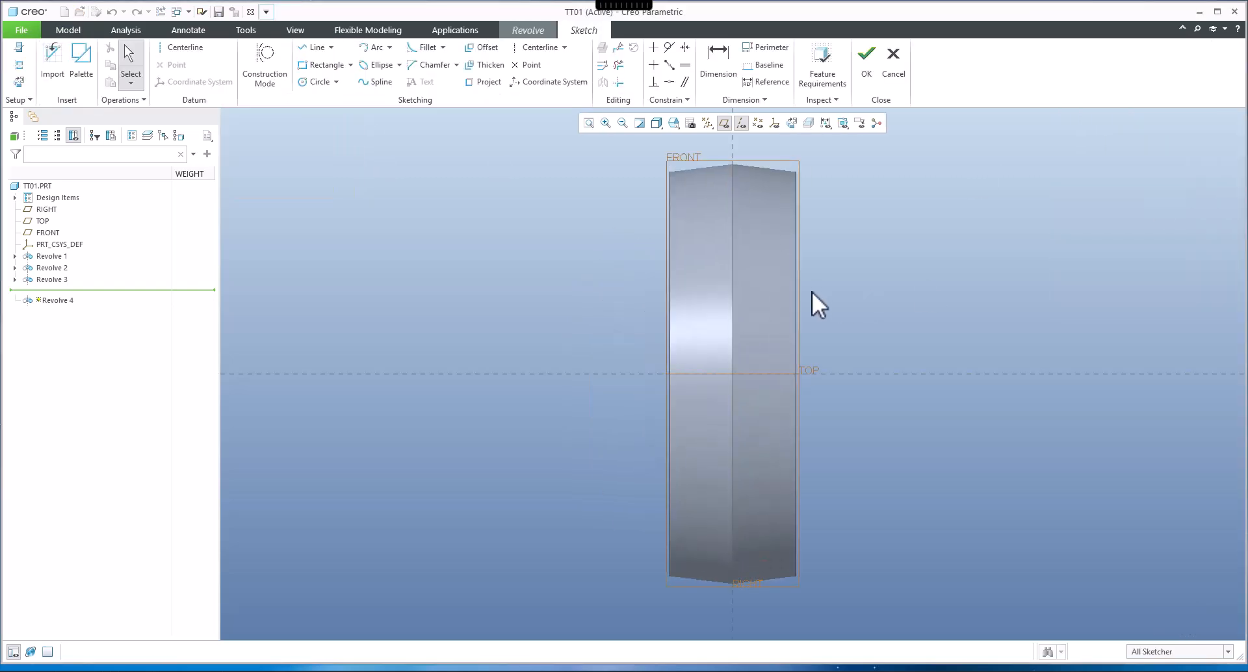
click(313, 48)
scroll(671, 188, down, 3)
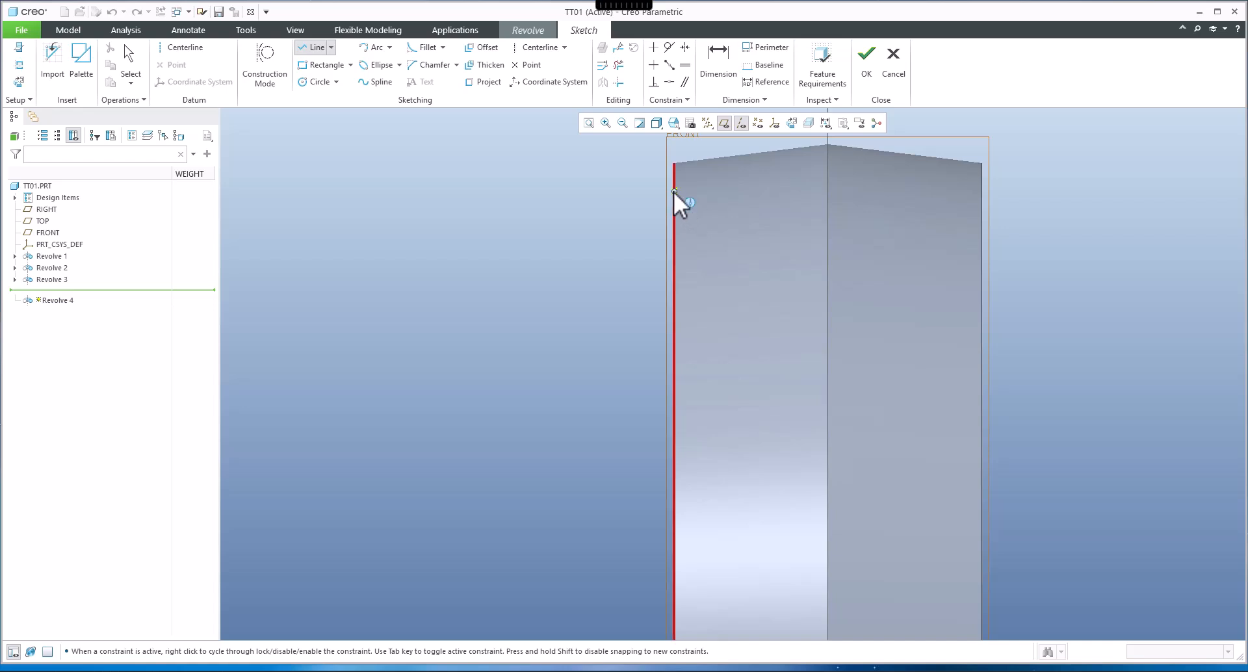
click(674, 202)
click(779, 236)
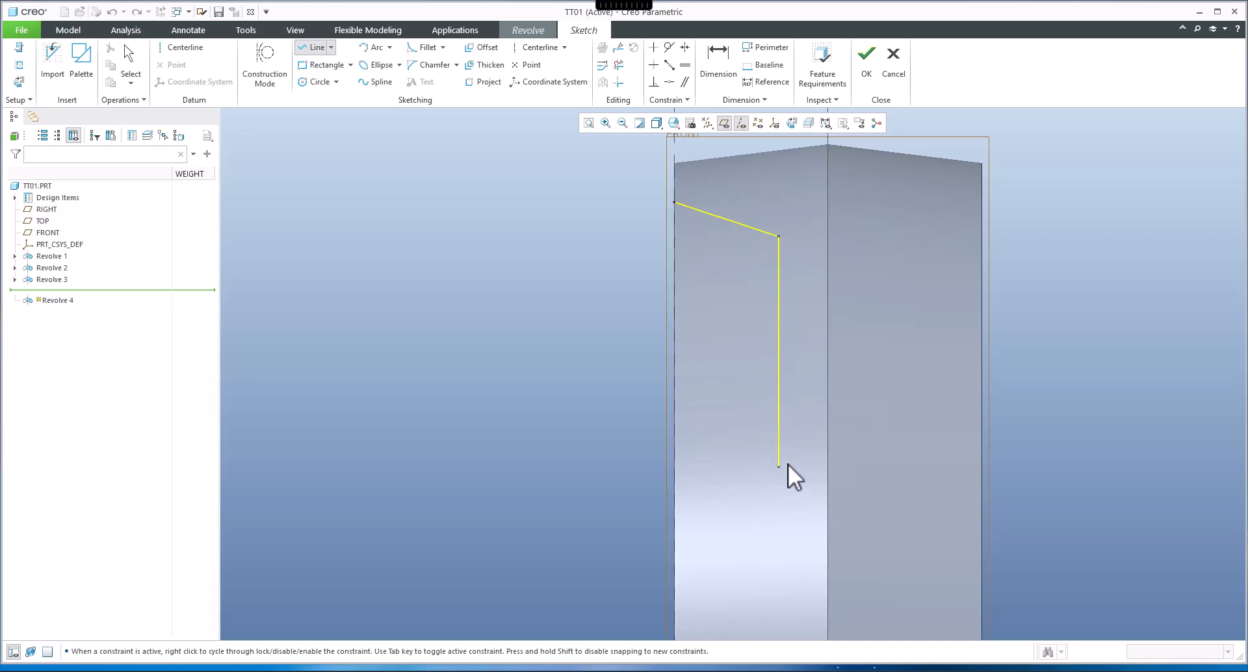
scroll(789, 468, up, 4)
click(784, 489)
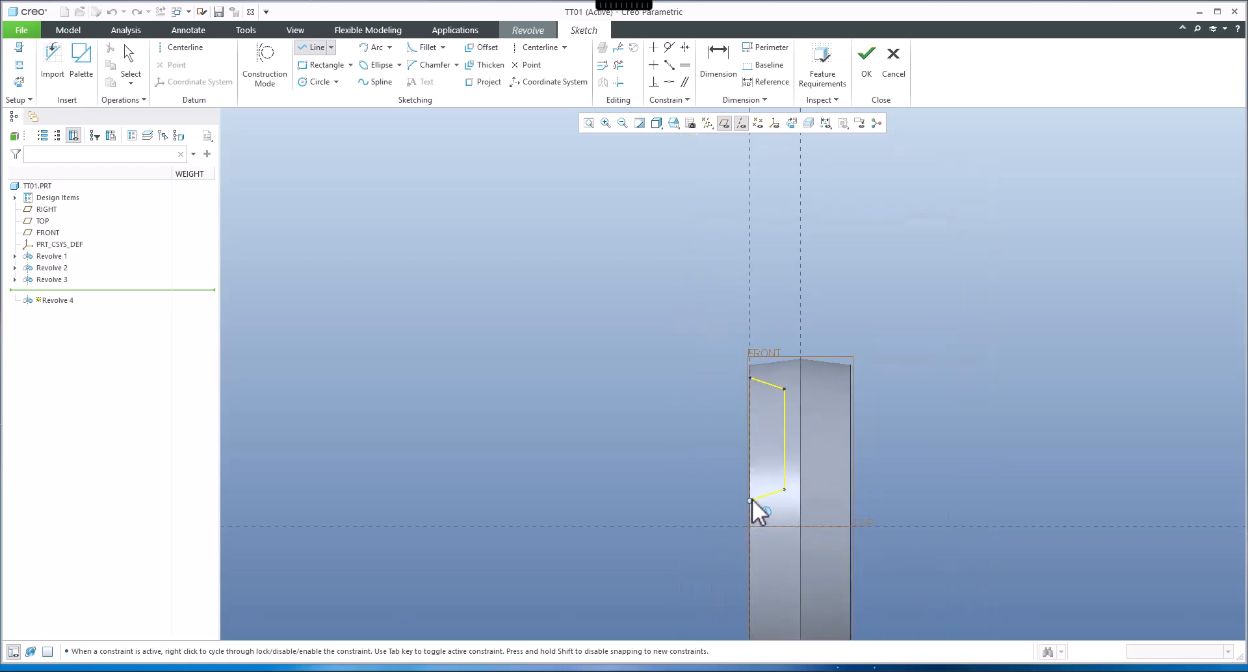
click(751, 499)
click(751, 378)
scroll(704, 390, down, 2)
middle_click(702, 382)
middle_click(702, 382)
scroll(705, 384, up, 5)
scroll(713, 426, down, 6)
scroll(696, 388, down, 1)
mouse_move(696, 387)
shift+middle_down()
mouse_move(677, 368)
mouse_move(633, 368)
shift+middle_up()
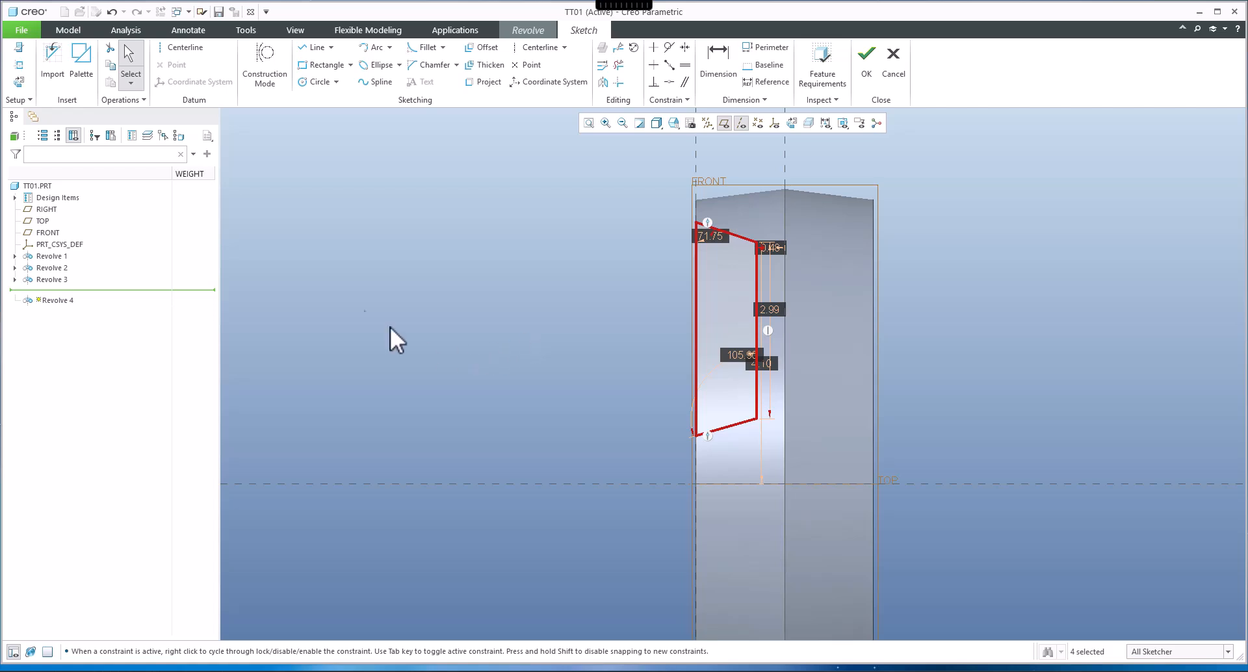
Add a horizontal centerline along the wheel's axis and a vertical centerline through the middle of the disc's width.
click(177, 49)
click(482, 481)
click(572, 481)
middle_click(565, 395)
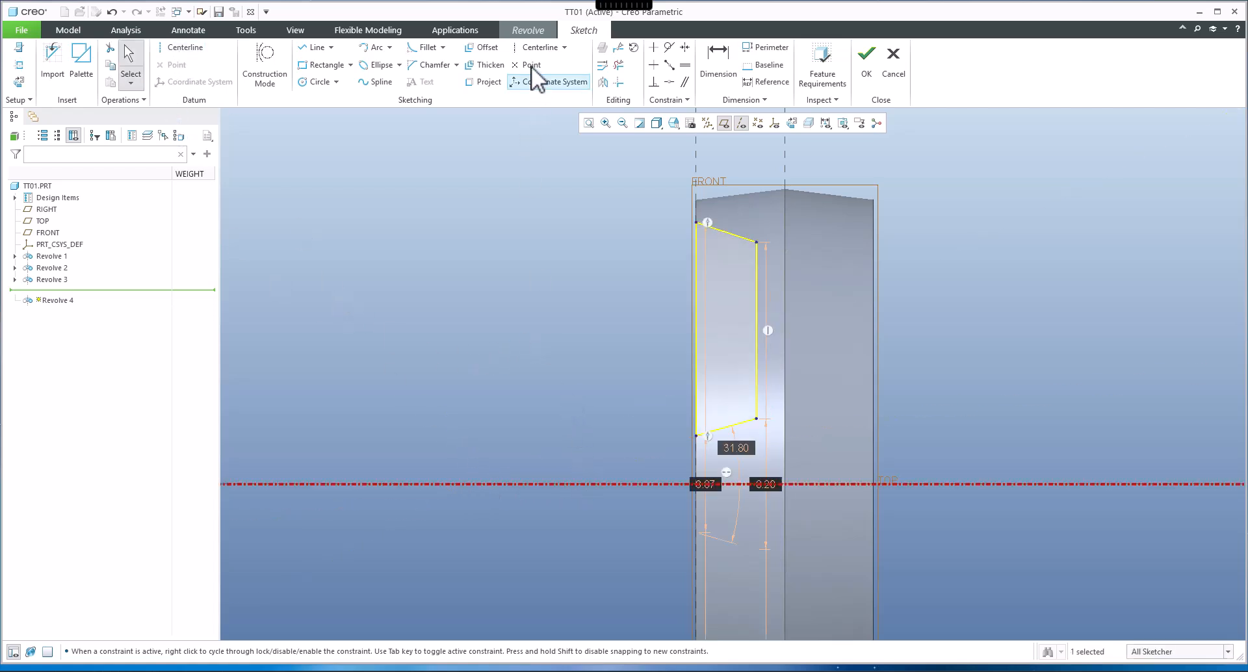
click(541, 48)
click(785, 154)
click(783, 263)
middle_click(982, 284)
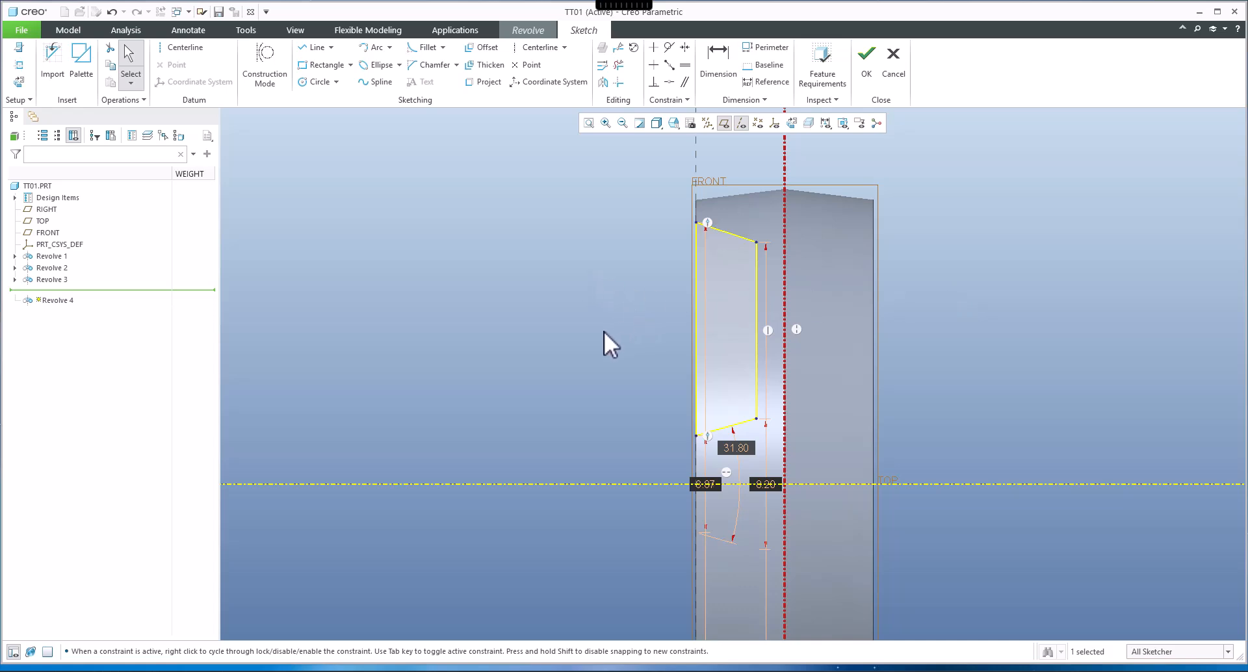
Add diameter dimensions about the horizontal centerline to the trapezoid's two lower corners.
click(719, 62)
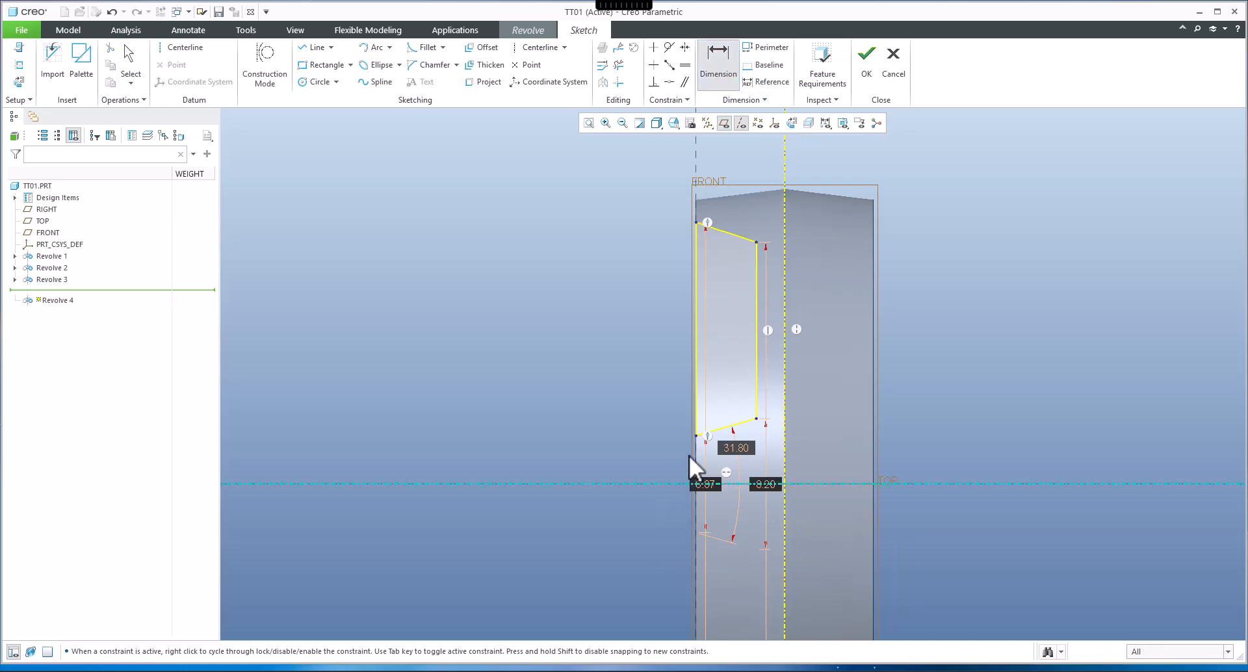
click(653, 485)
click(696, 436)
middle_click(611, 468)
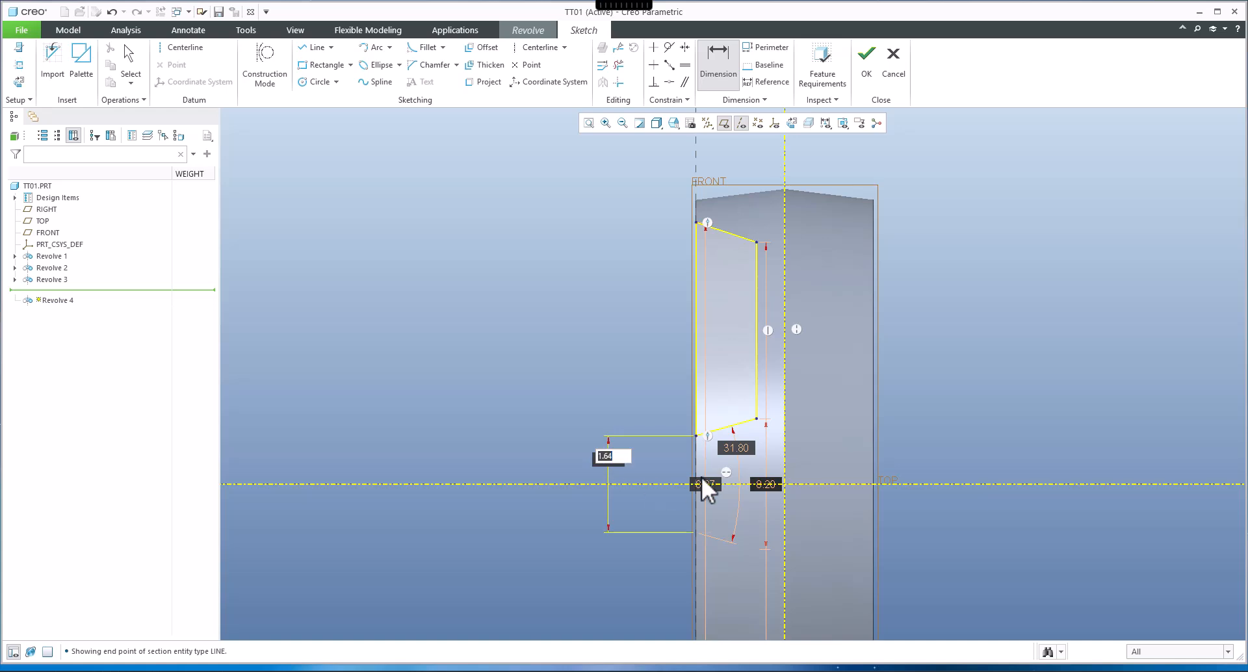
click(758, 419)
click(668, 483)
middle_click(531, 455)
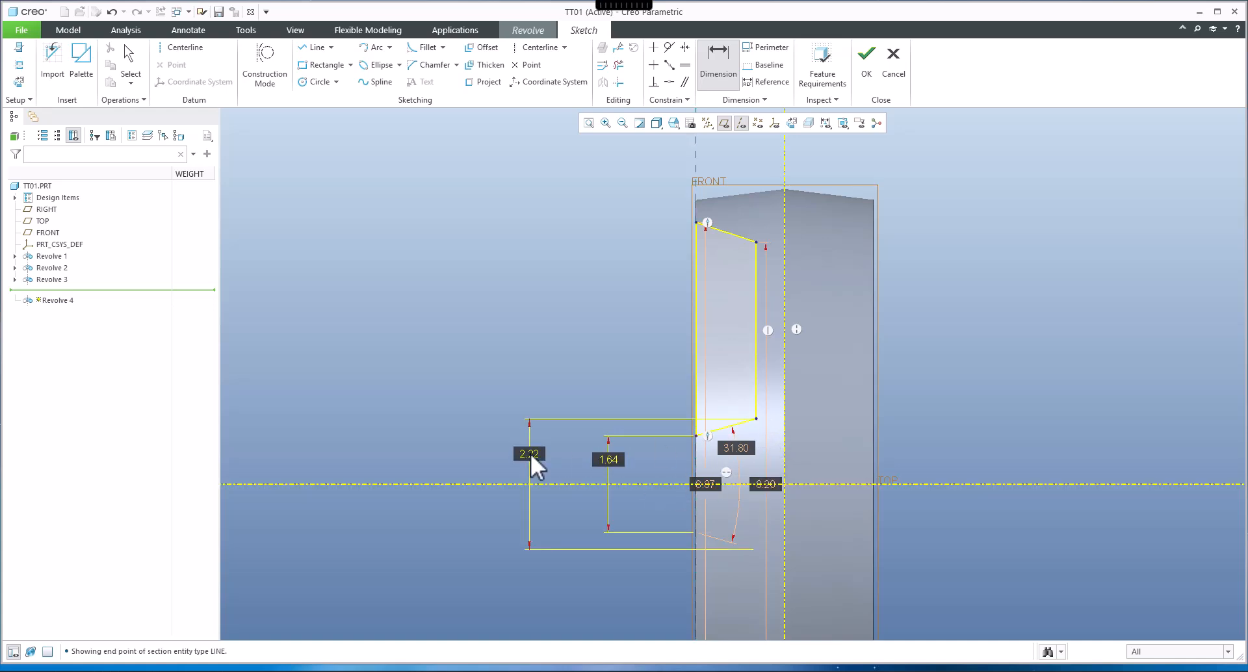
Add diameter dimensions about the horizontal centerline to the trapezoid's two upper corners.
click(756, 244)
click(668, 484)
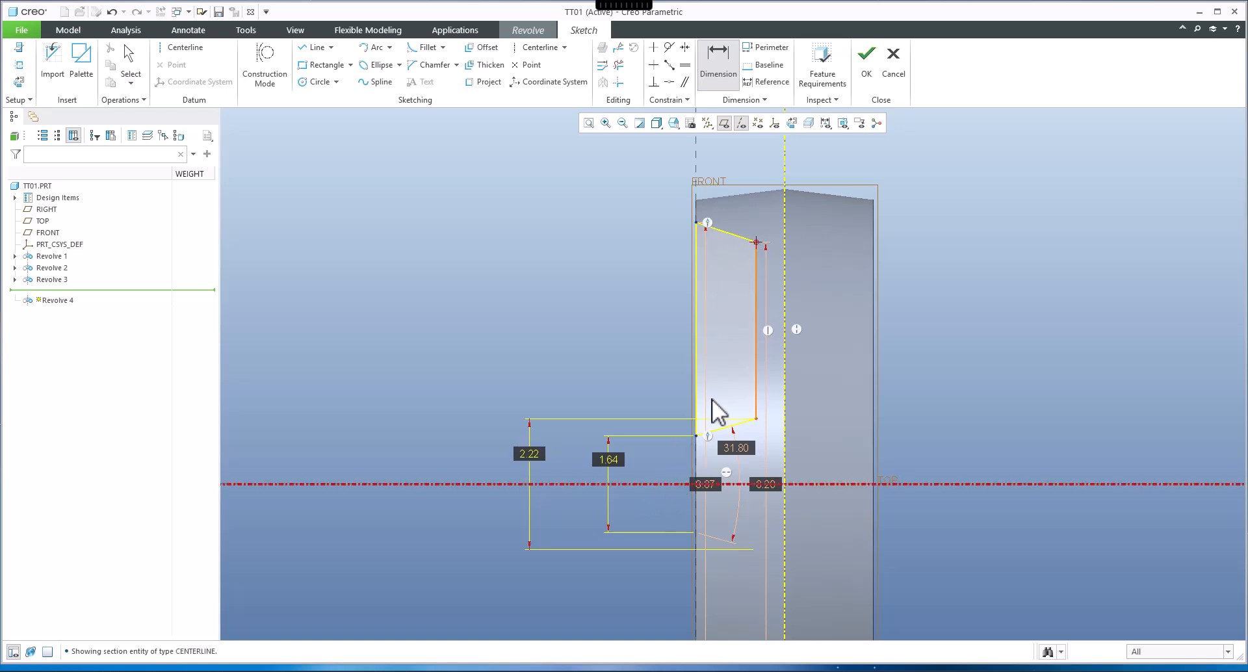
middle_click(484, 362)
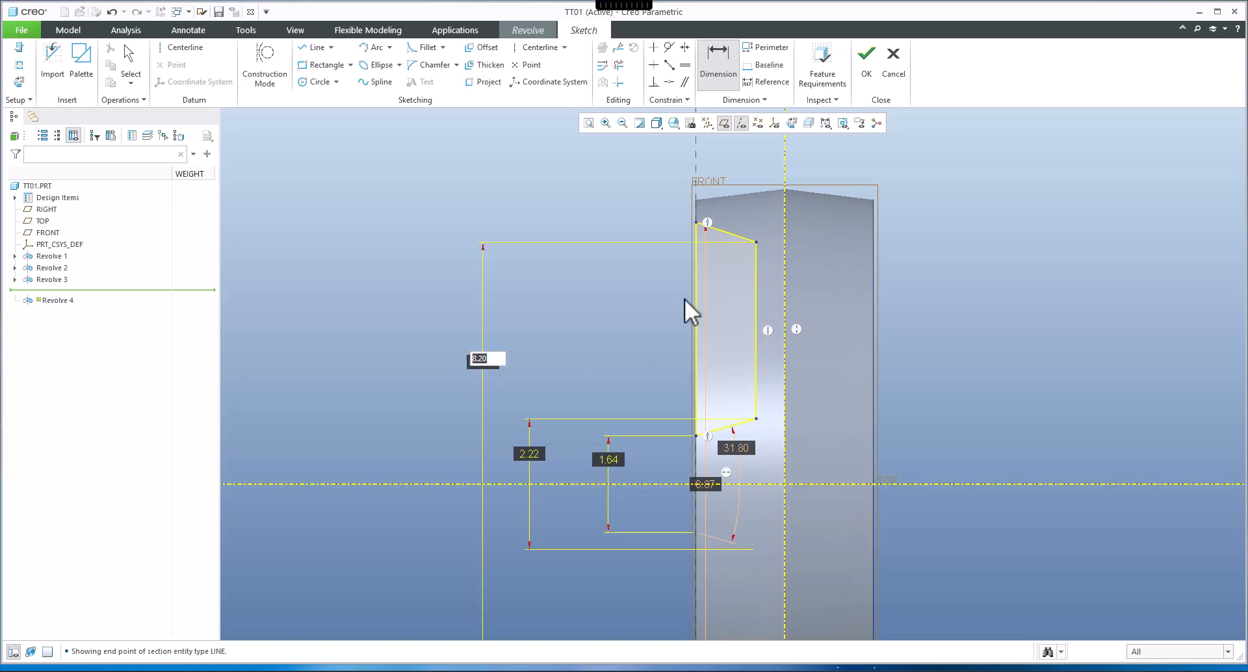
click(696, 223)
click(669, 485)
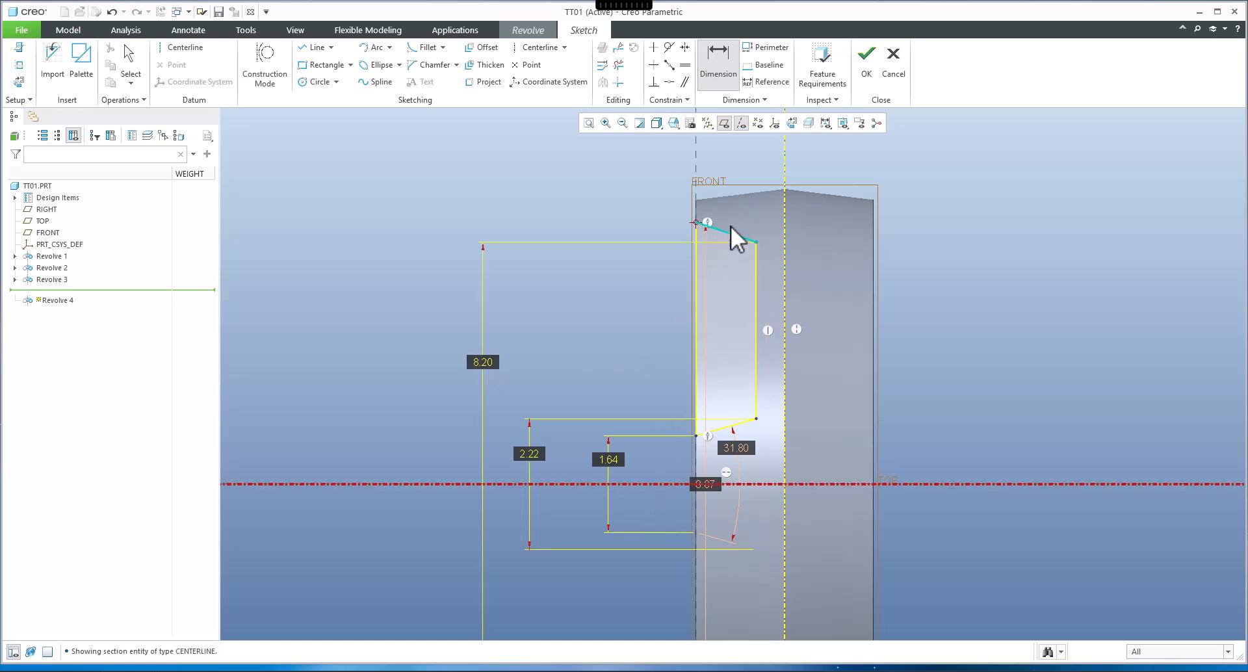
middle_click(436, 344)
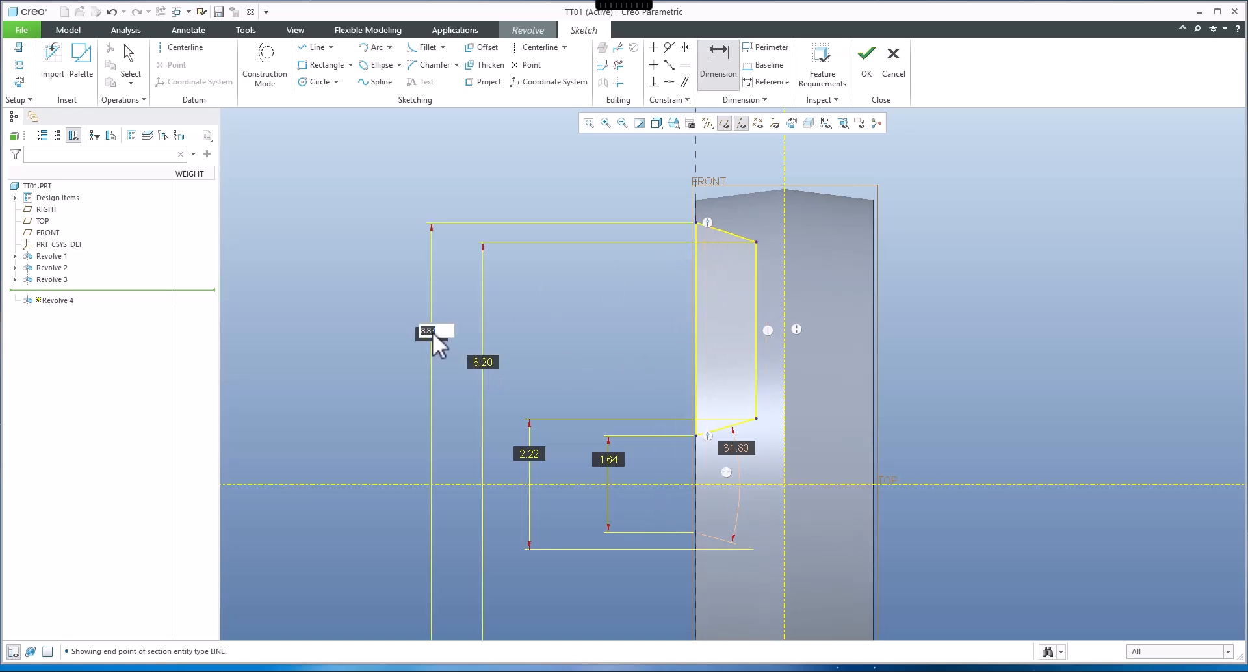
Dimension the trapezoid's inner vertical side symmetrically about the vertical centerline and set the web thickness to 0.38.
click(756, 296)
click(784, 285)
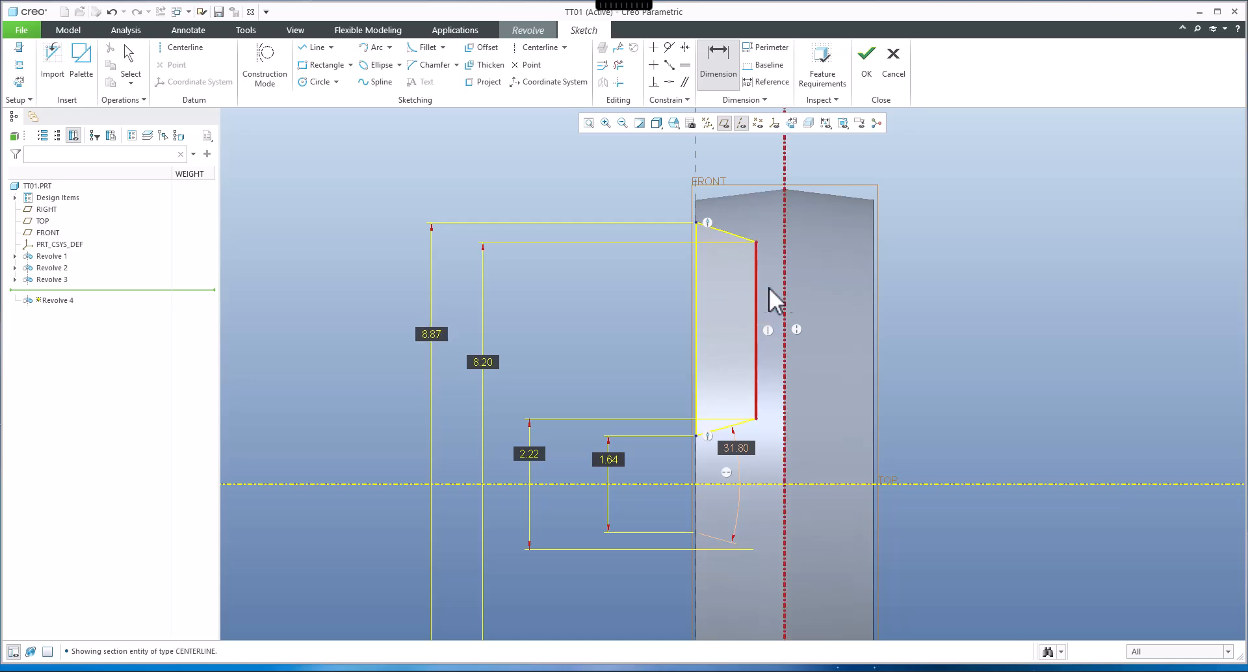
middle_click(830, 170)
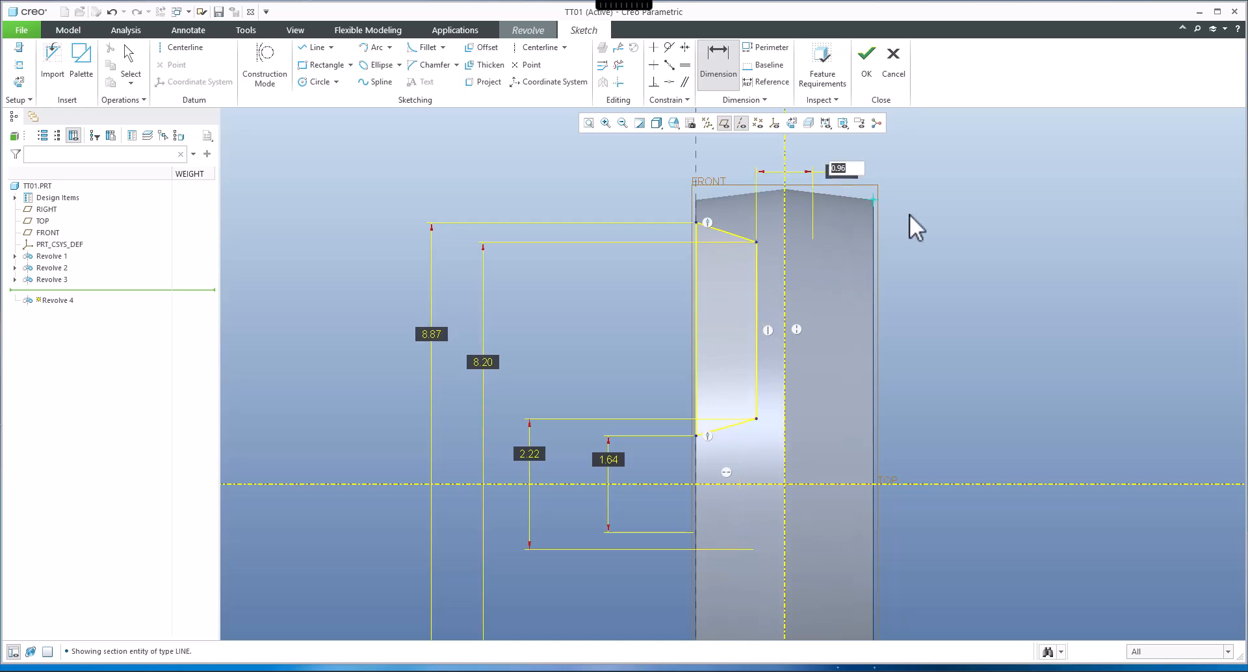
text(.38)
key(Return)
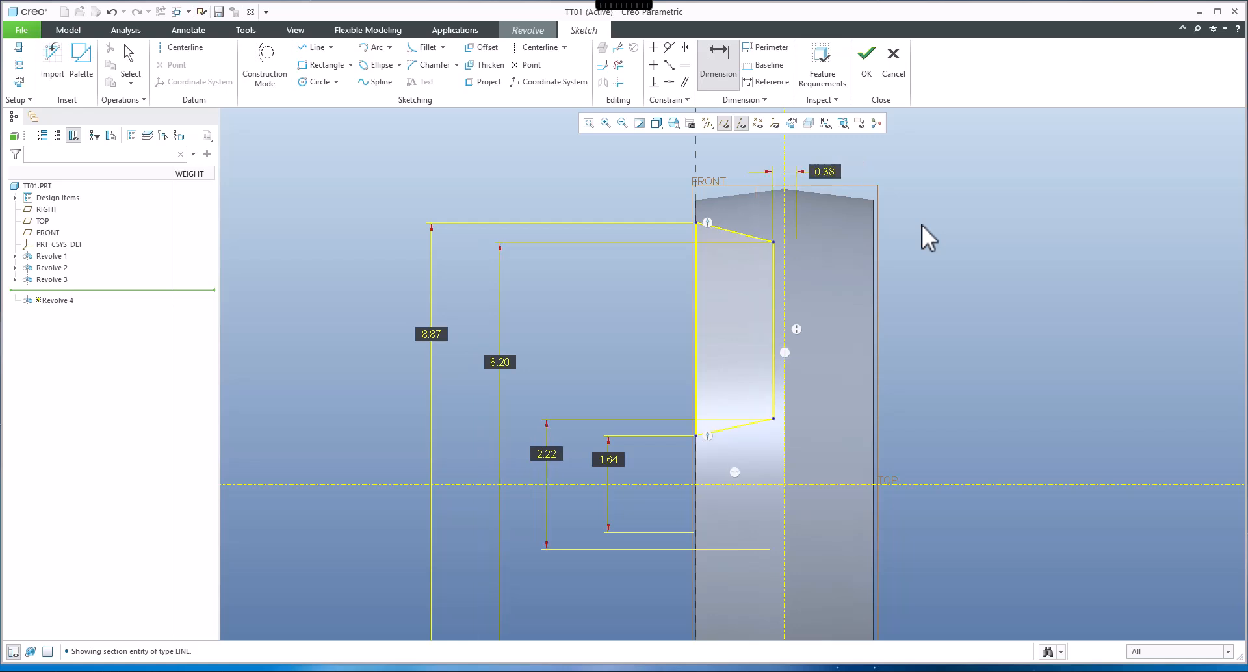
middle_click(588, 322)
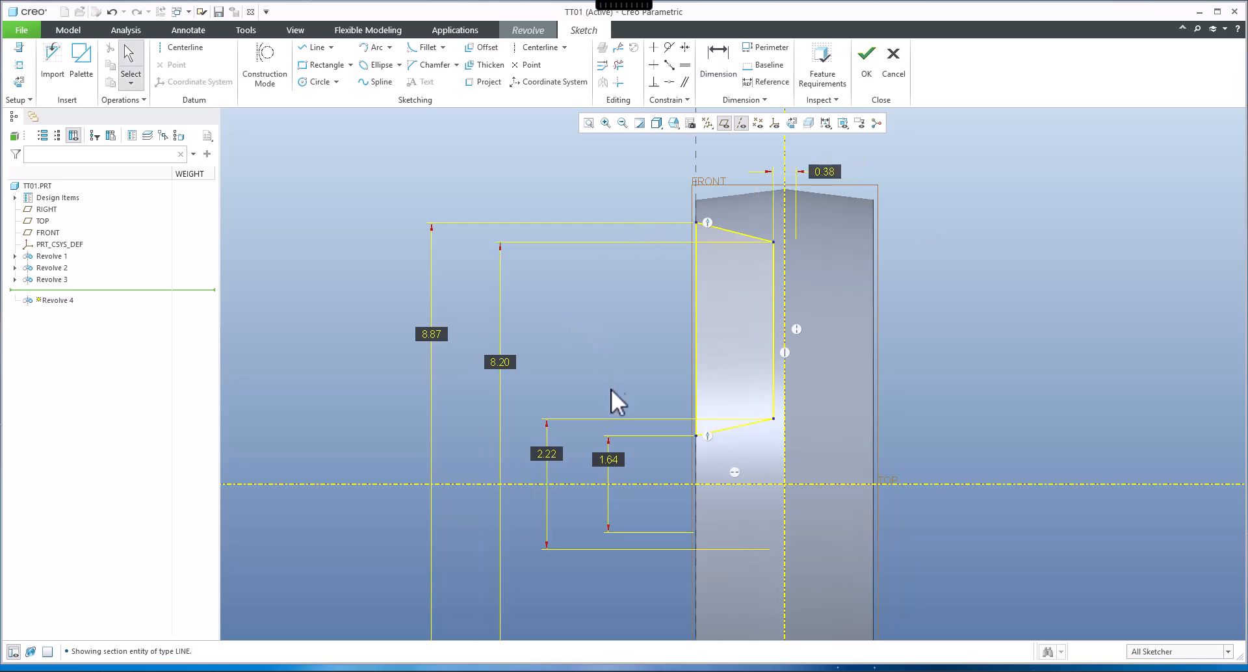
Set the upper corner diameters to 9 at the outer face and 8.5 at the inner side.
click(424, 333)
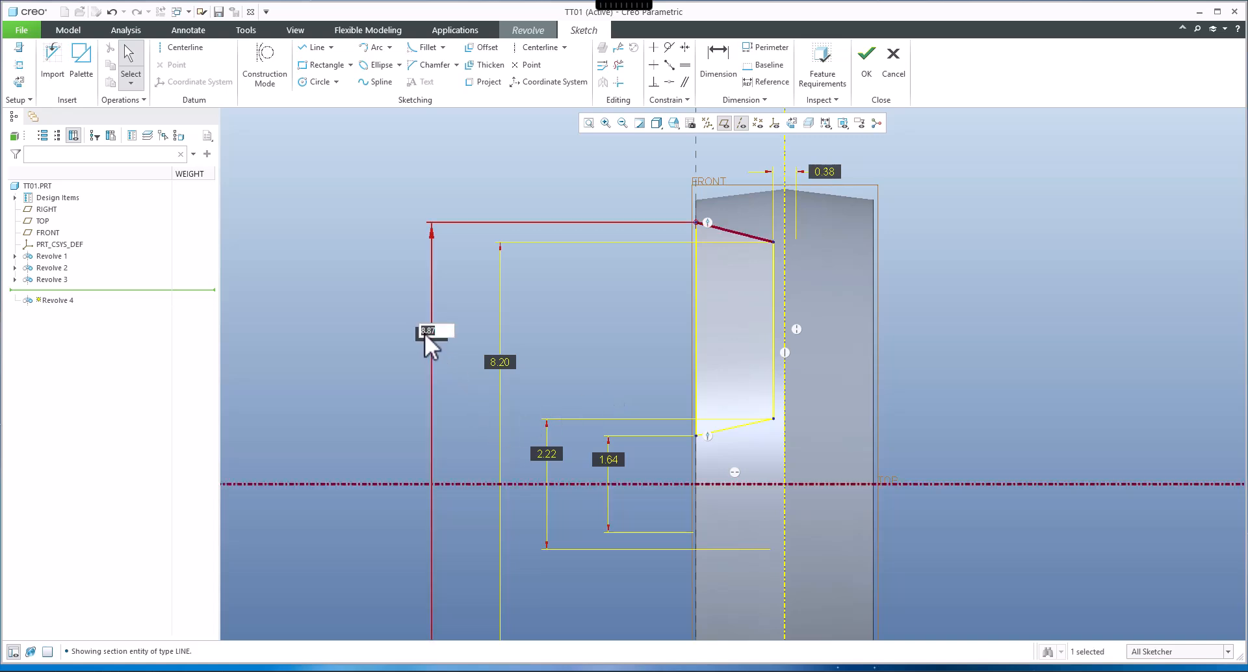
text(9)
key(Return)
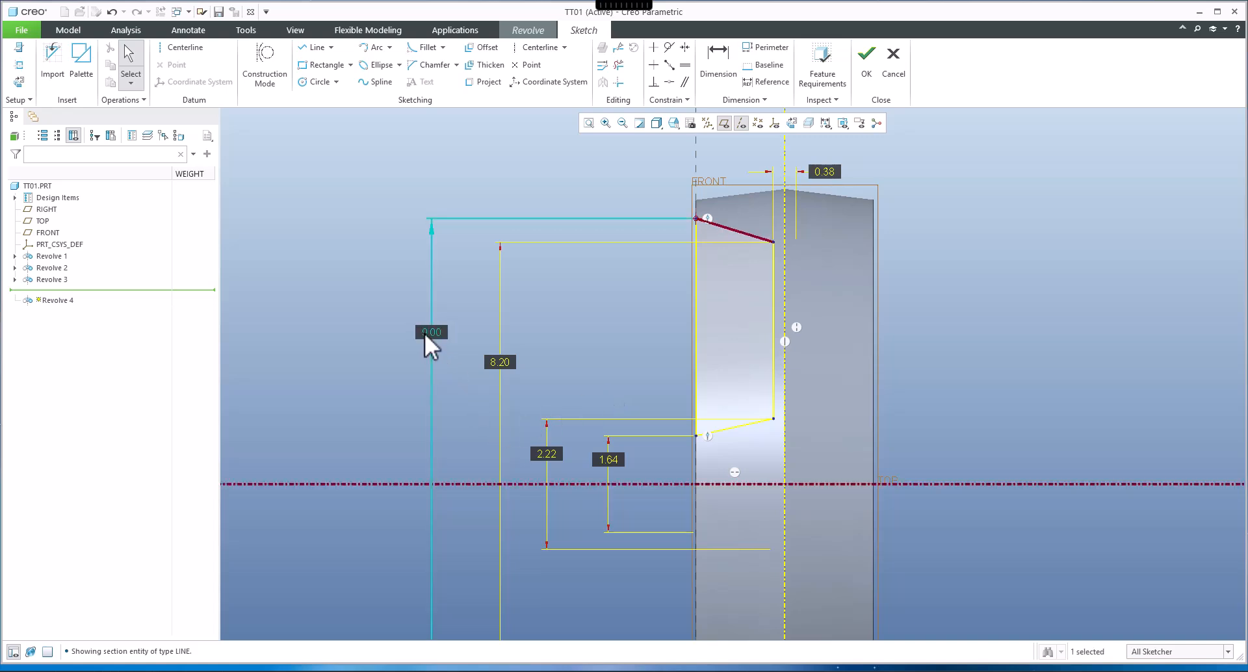
double_click(507, 362)
text(8.5)
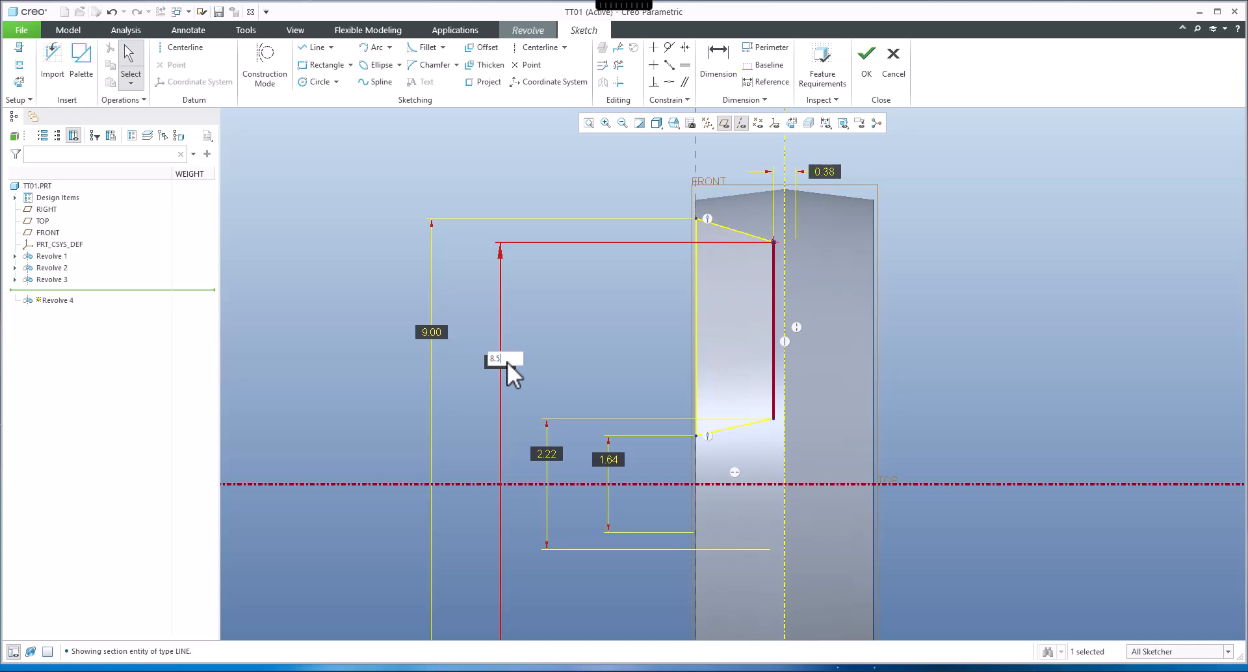
key(Return)
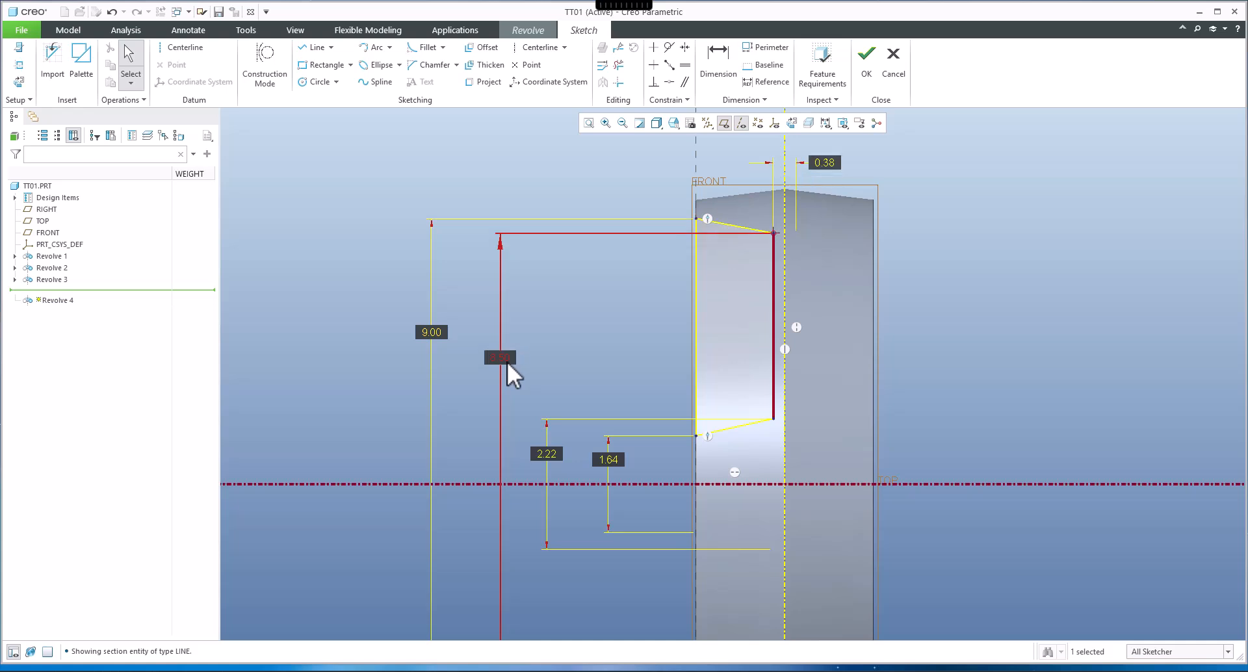
Set the lower corner diameters to 3.75 at the inner side and 3.25 at the outer face.
double_click(548, 453)
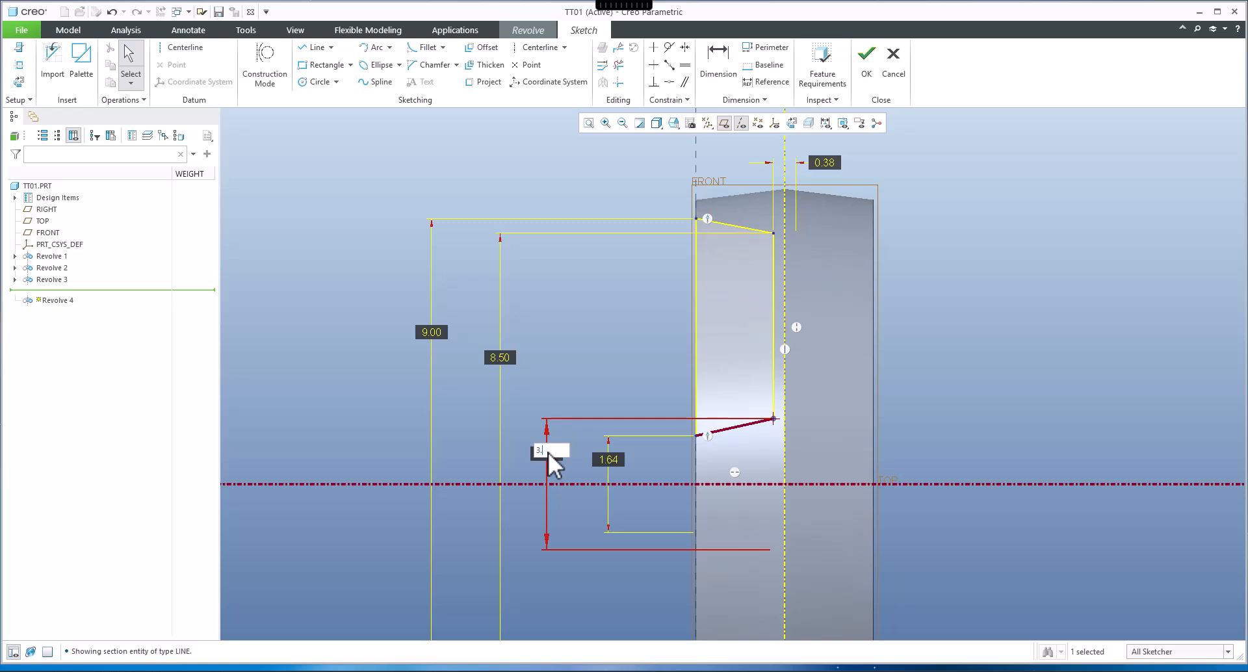
text(3.75)
key(Return)
double_click(607, 461)
text(3.25)
key(Return)
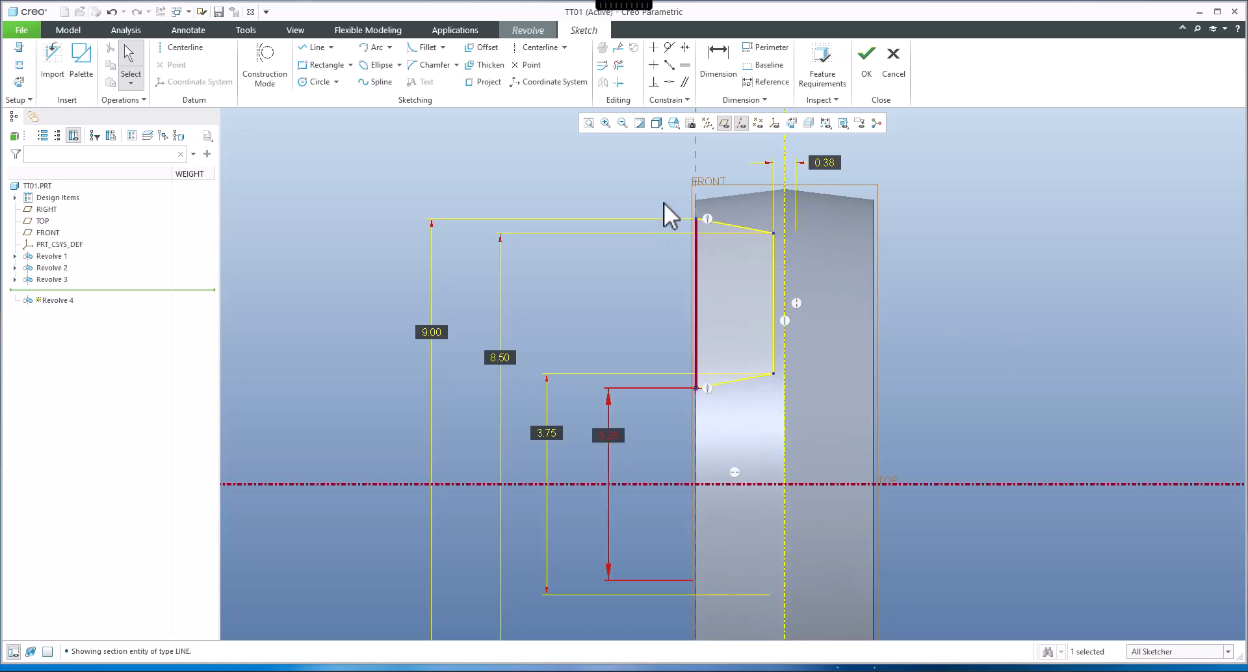
Mirror the recess trapezoid about the vertical centerline to the disc's other side.
drag(762, 310, 804, 434)
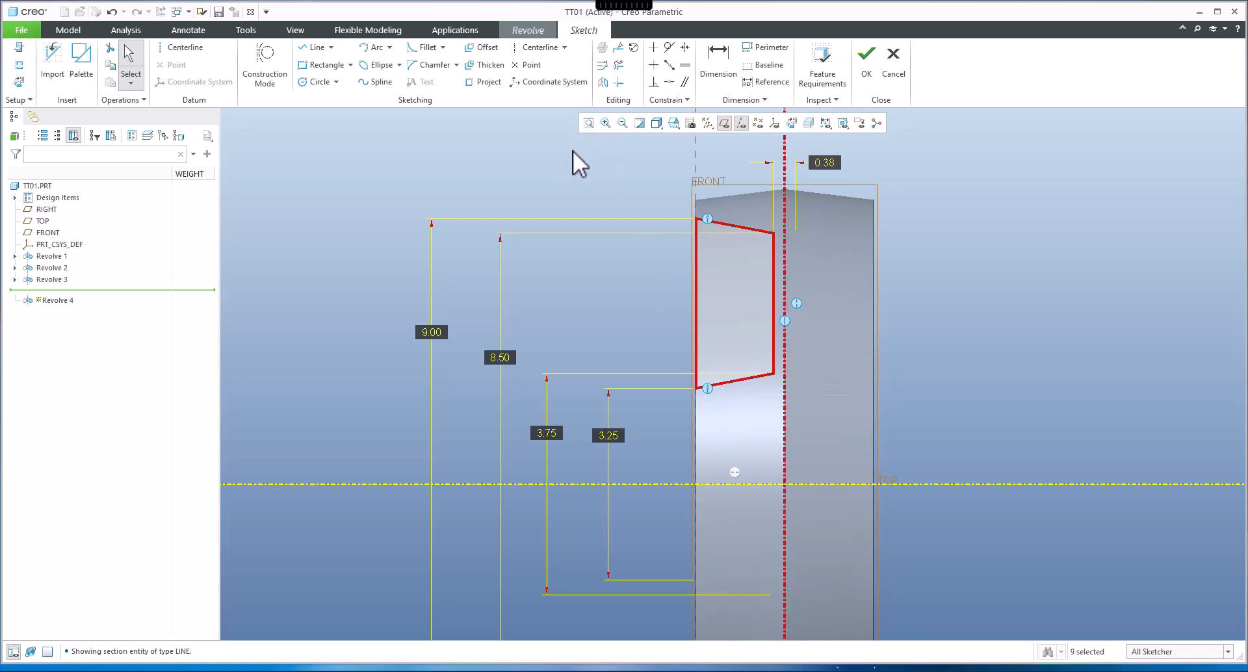
click(603, 82)
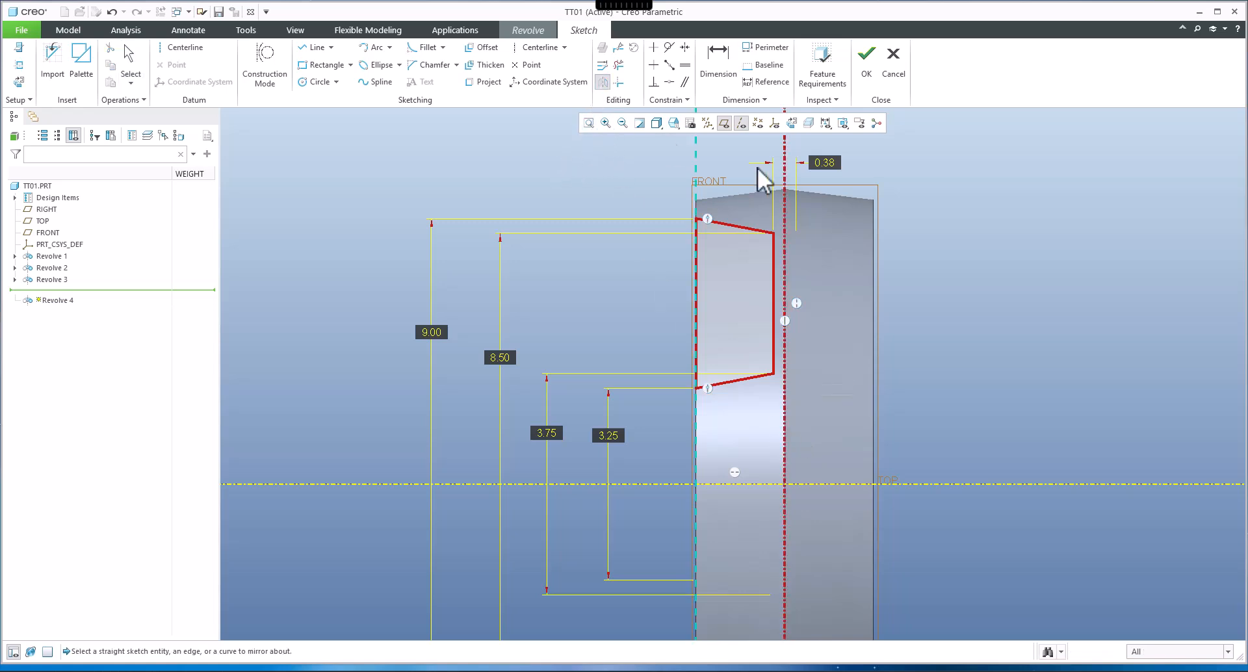
click(785, 143)
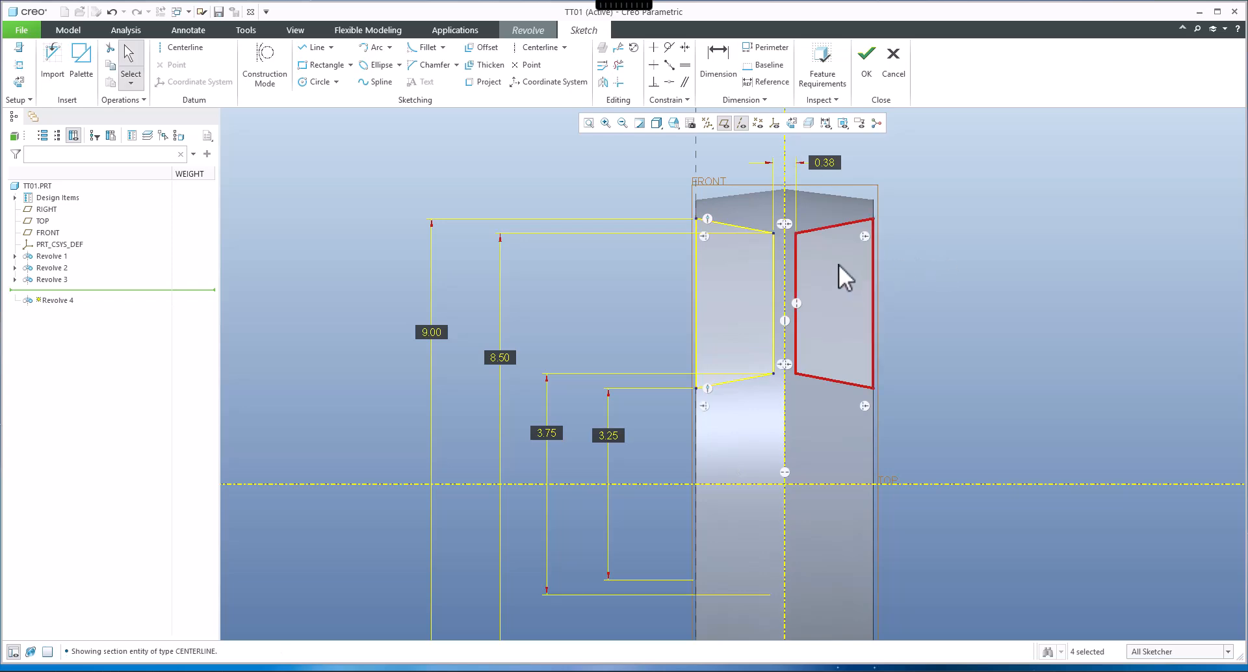
Finish the sketch and complete the 360° revolved cut that removes both side recesses.
scroll(838, 264, down, 1)
click(868, 57)
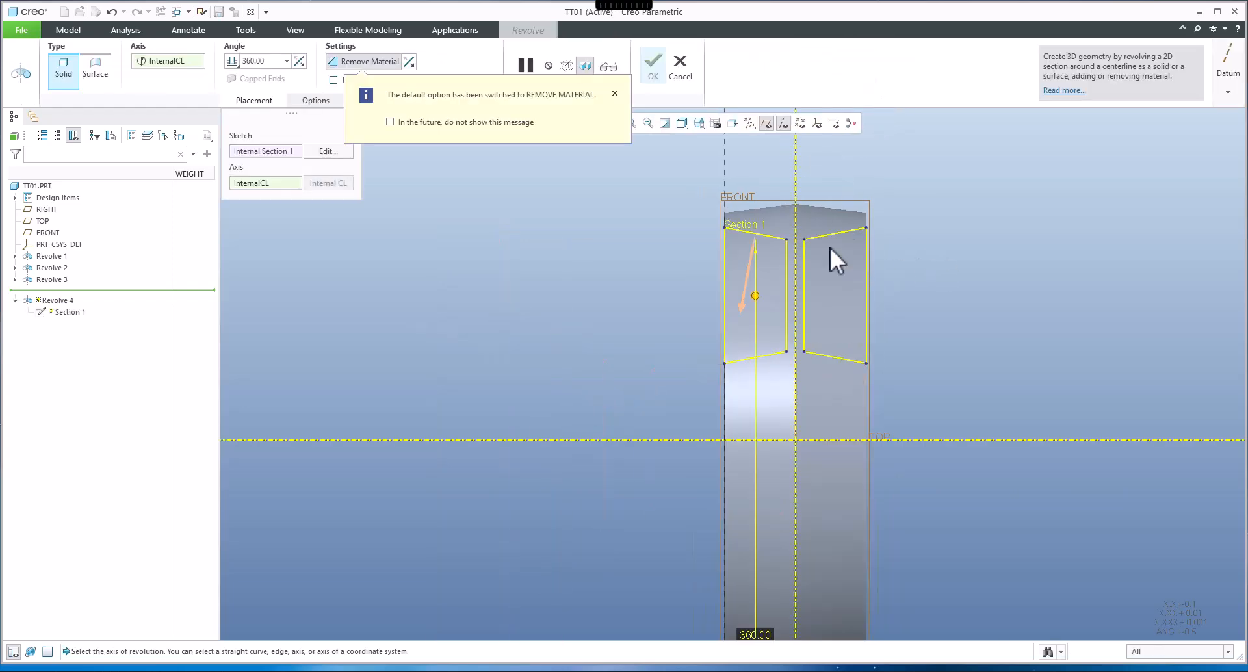
scroll(812, 265, up, 3)
middle_drag(778, 285, 745, 286)
scroll(836, 327, down, 2)
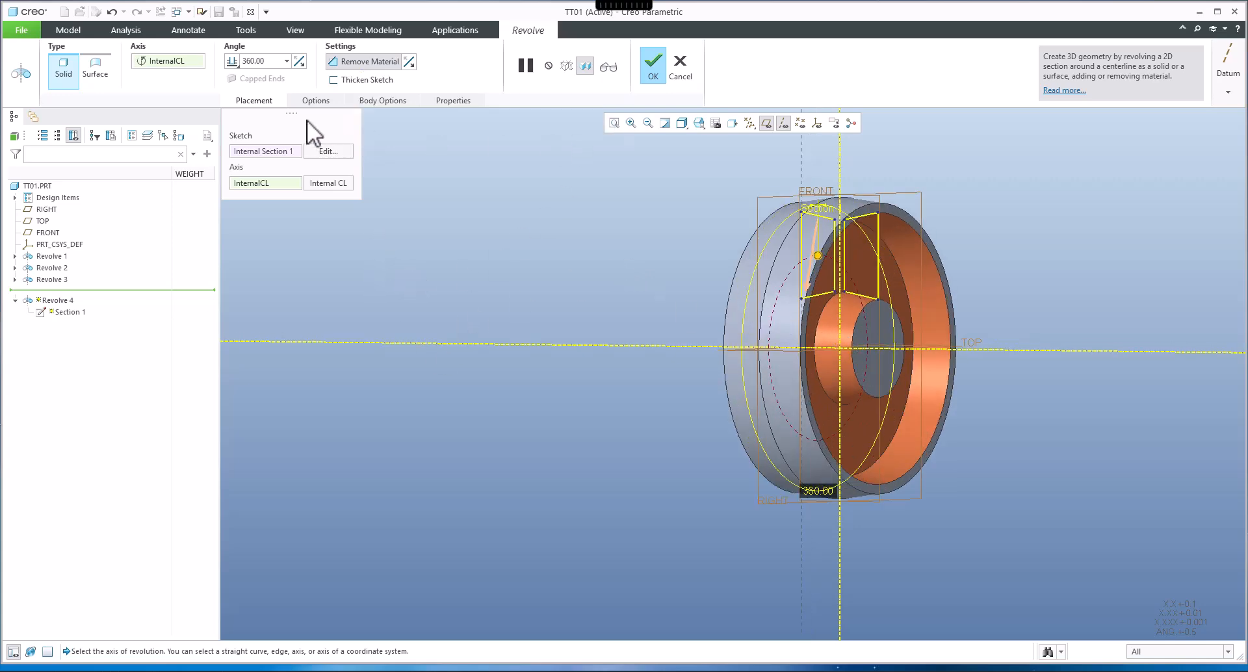
click(653, 68)
click(692, 290)
middle_drag(691, 290, 490, 240)
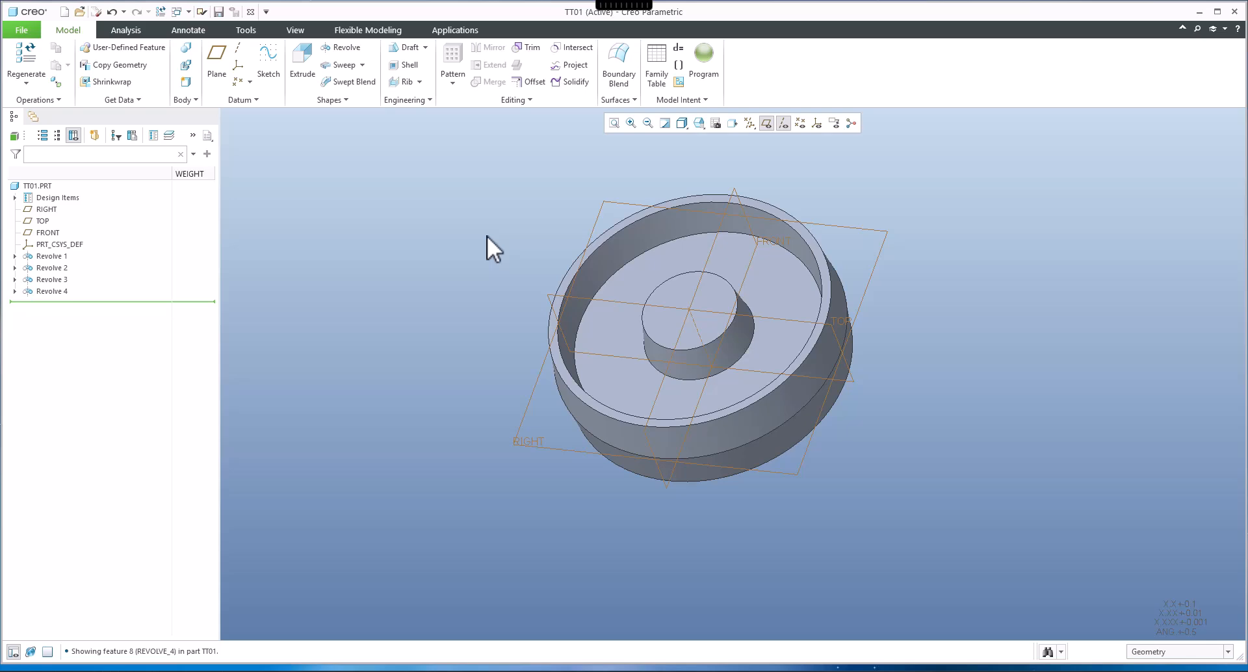
Start a simple hole placed coaxially on the wheel's axis and the hub's flat end face.
click(1198, 29)
text(hole)
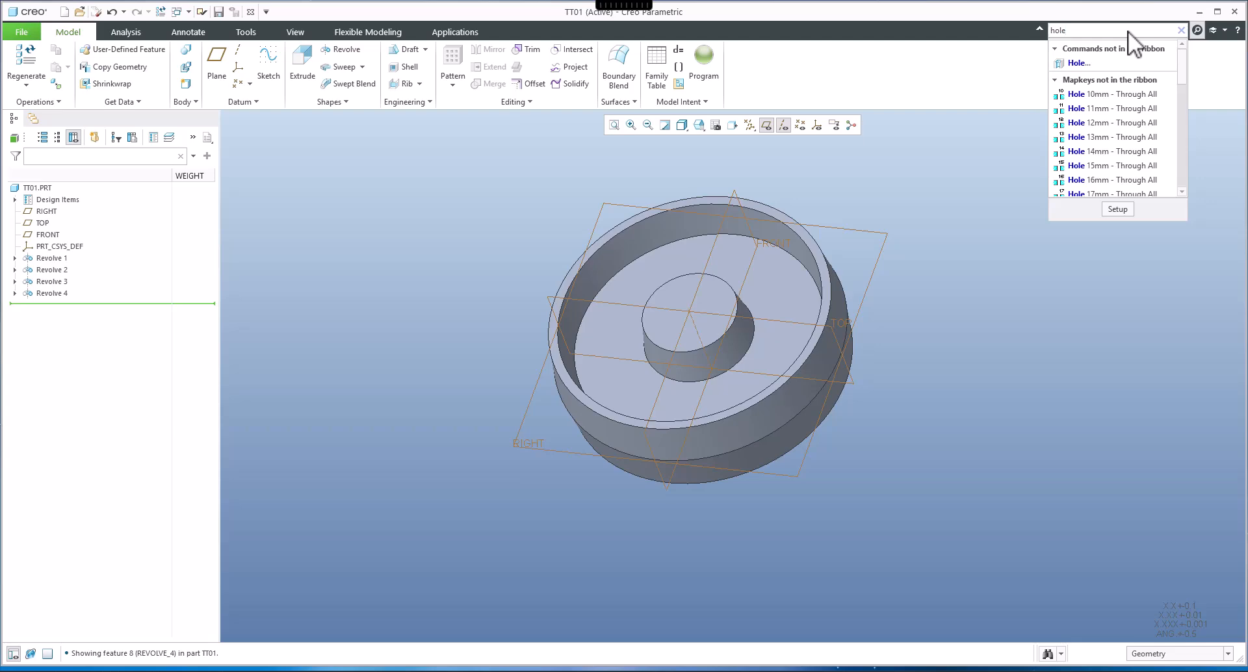
click(1080, 63)
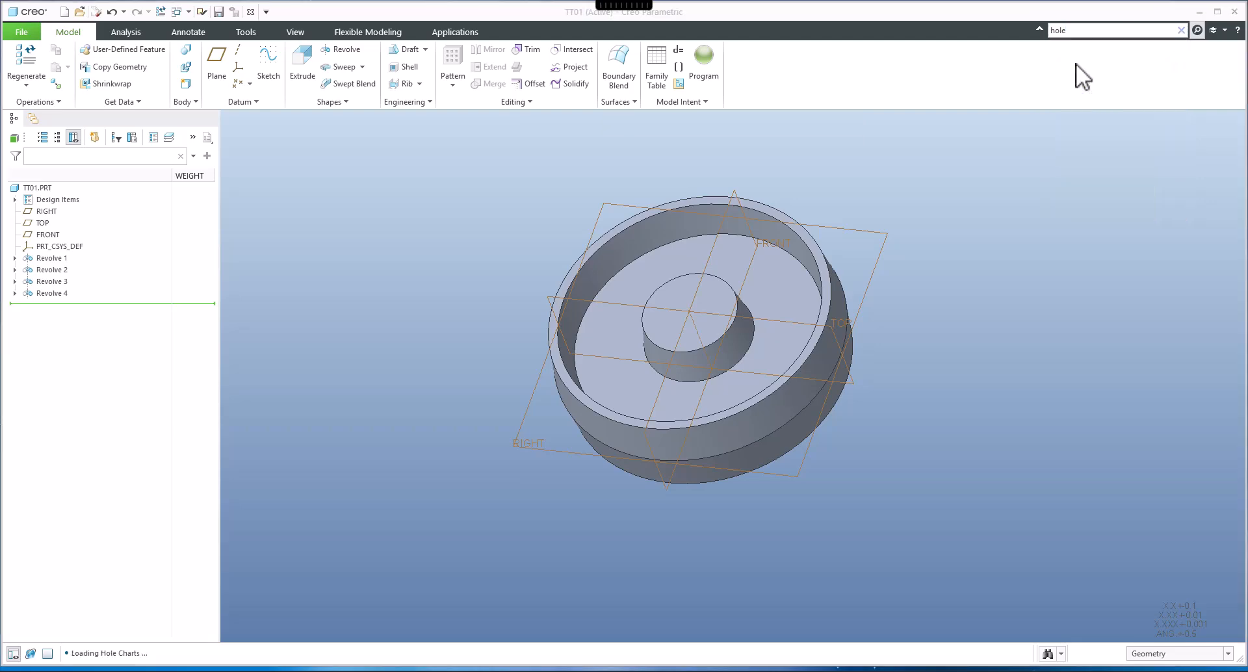
click(697, 330)
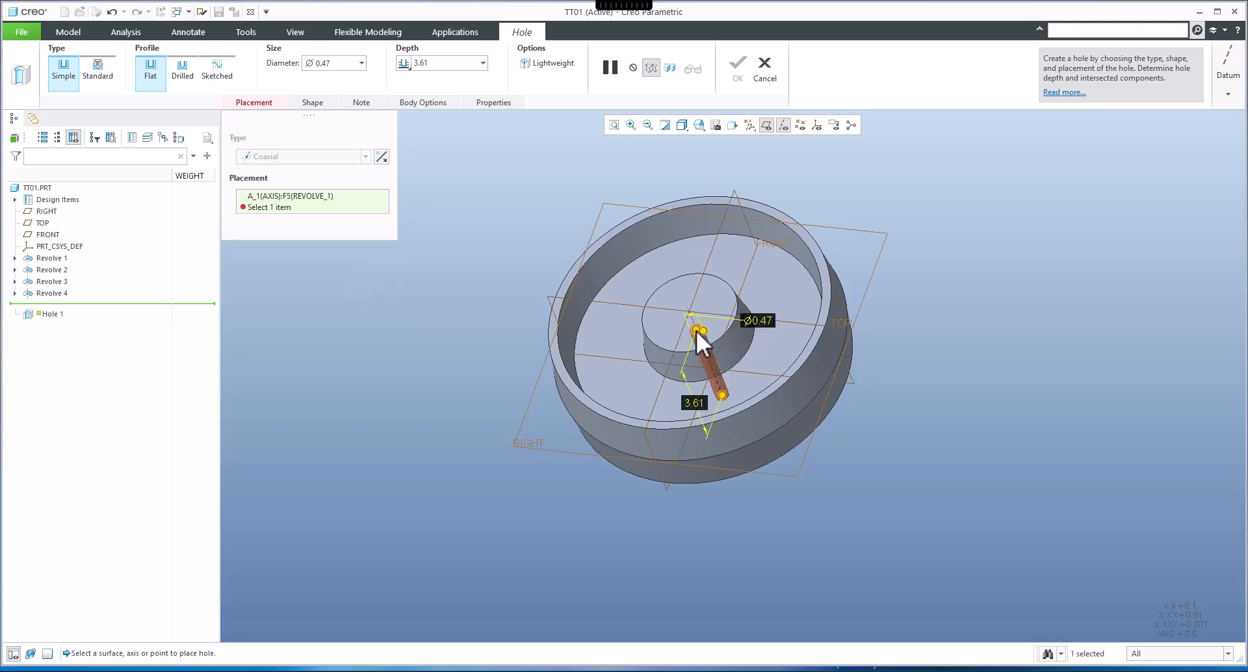
ctrl+click(713, 294)
scroll(697, 323, down, 5)
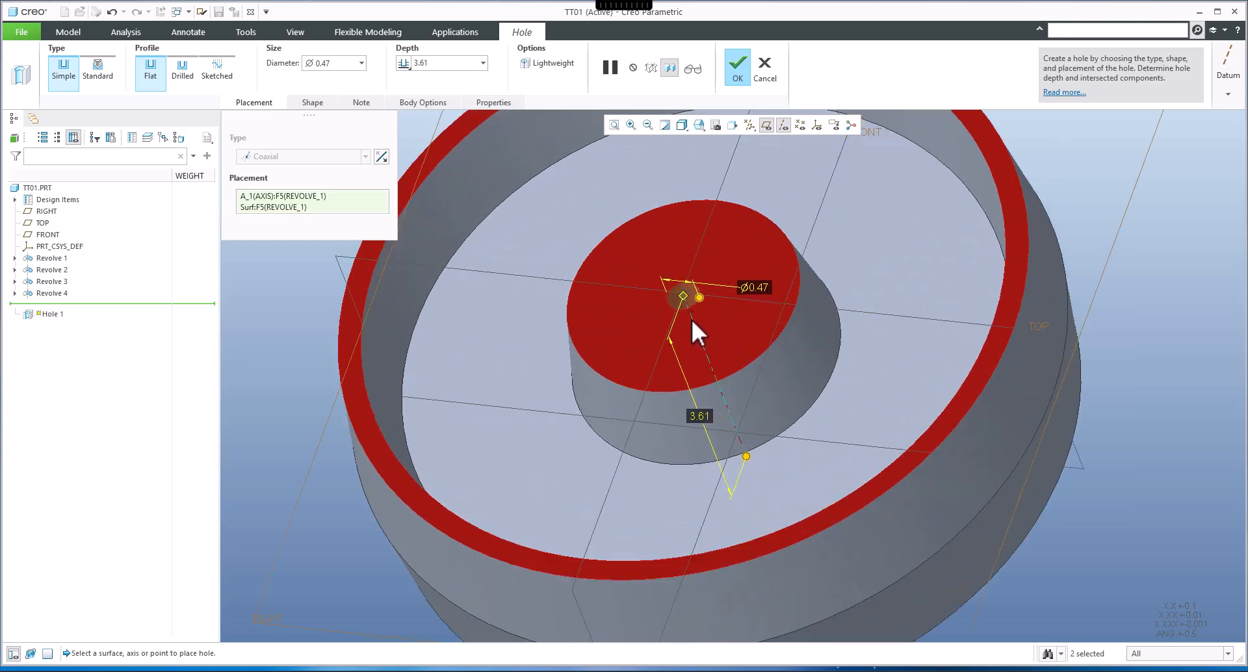
Set the hub hole's diameter to 2.00.
drag(699, 298, 731, 301)
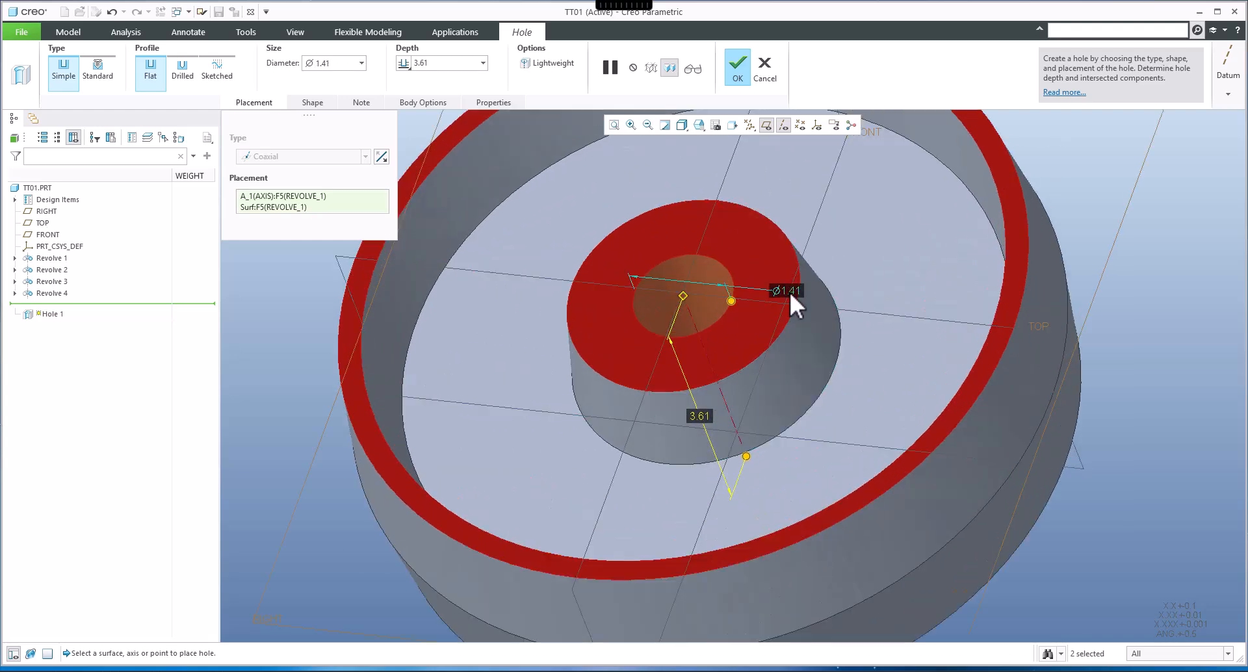
text(2)
key(Return)
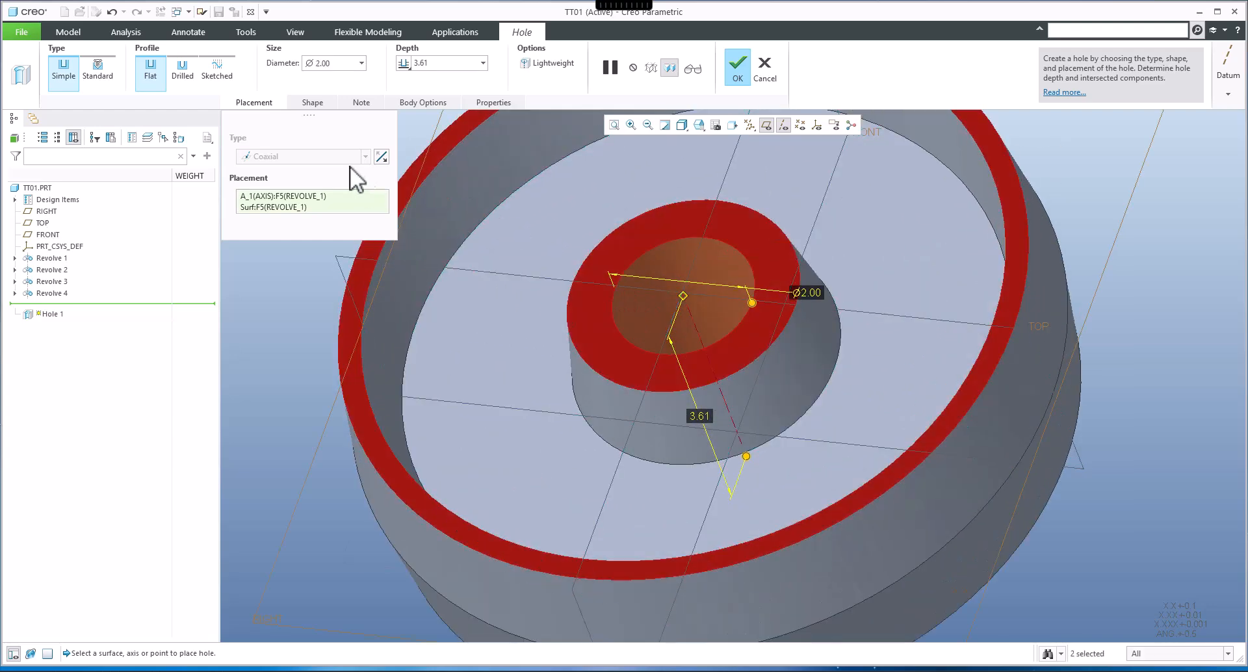
Change the hub hole's depth to Through All and complete the hole.
click(403, 64)
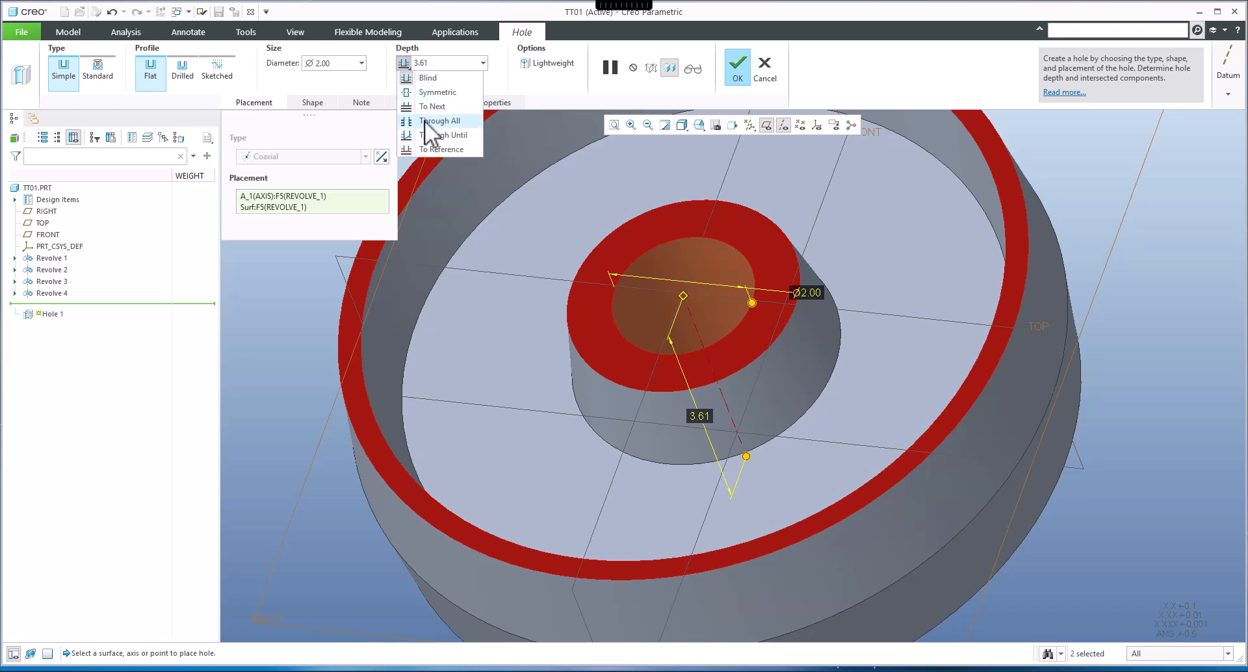
click(429, 120)
middle_drag(772, 334, 580, 287)
middle_click(700, 363)
middle_click(699, 363)
scroll(718, 387, up, 3)
click(566, 279)
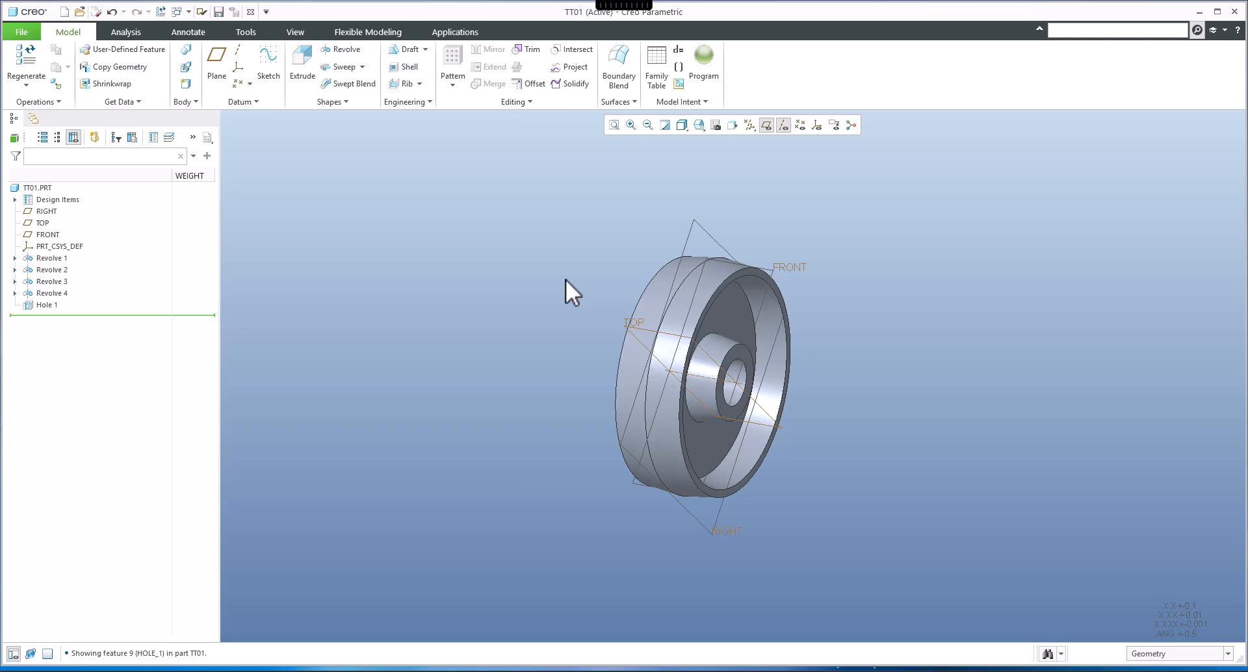
Display the dimensions of Revolve 4, the side recess cut, on the model to review them.
click(49, 294)
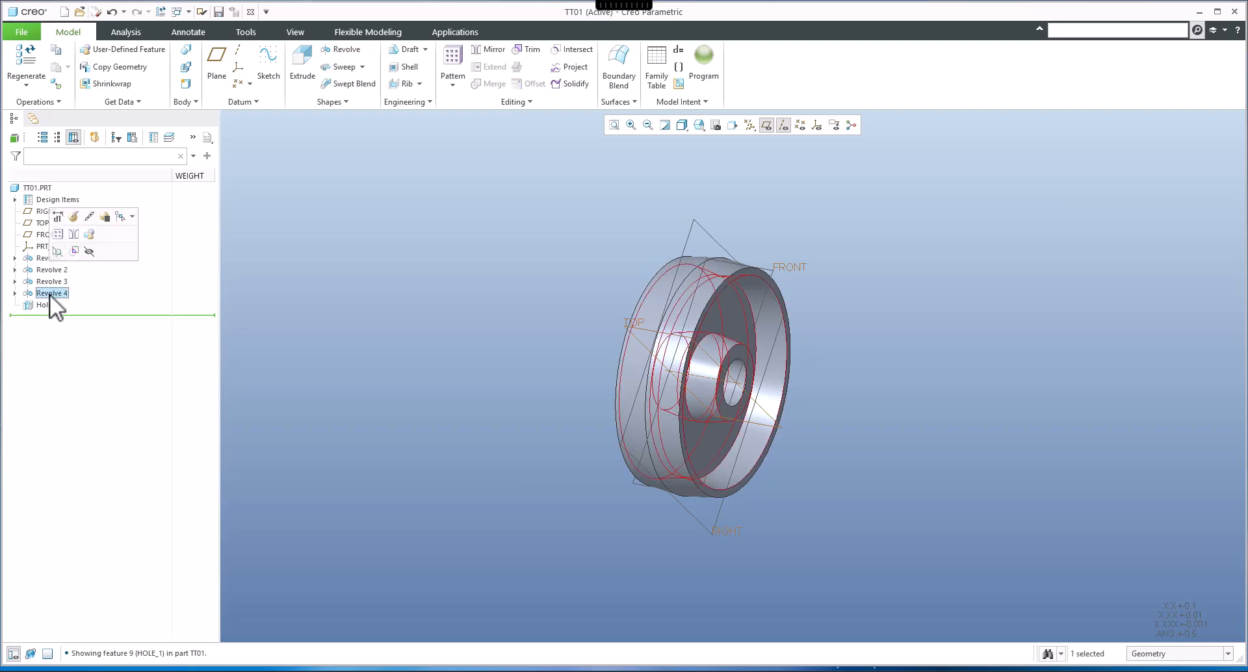
click(57, 217)
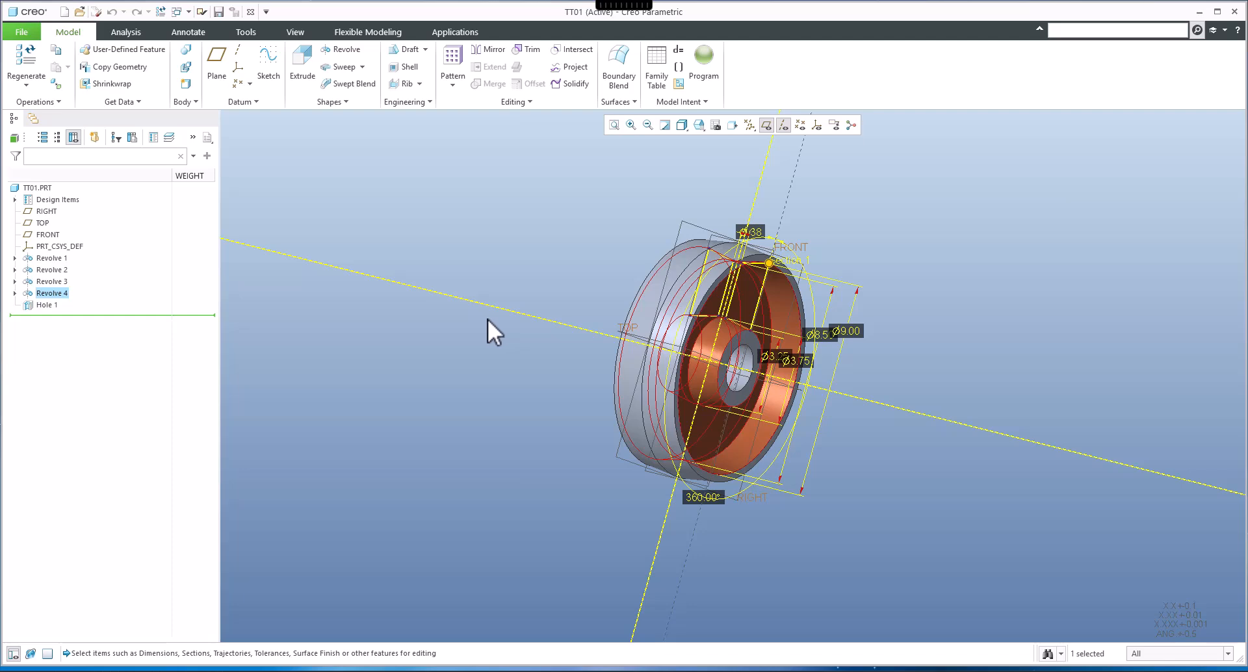
click(494, 404)
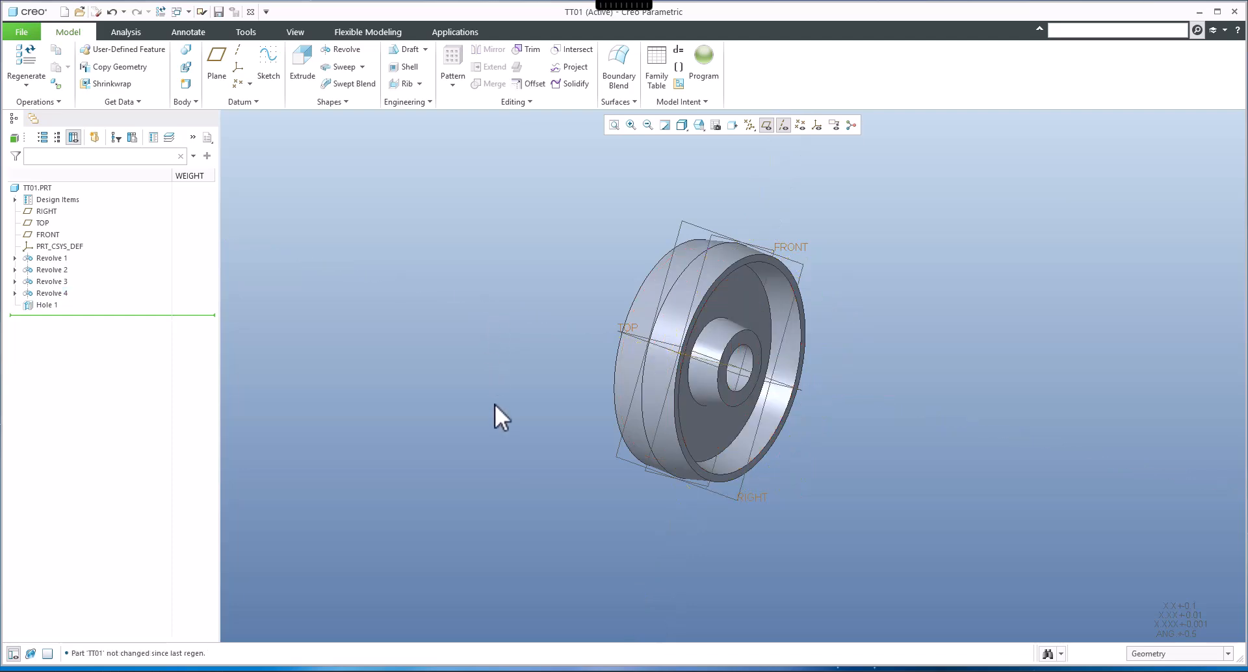